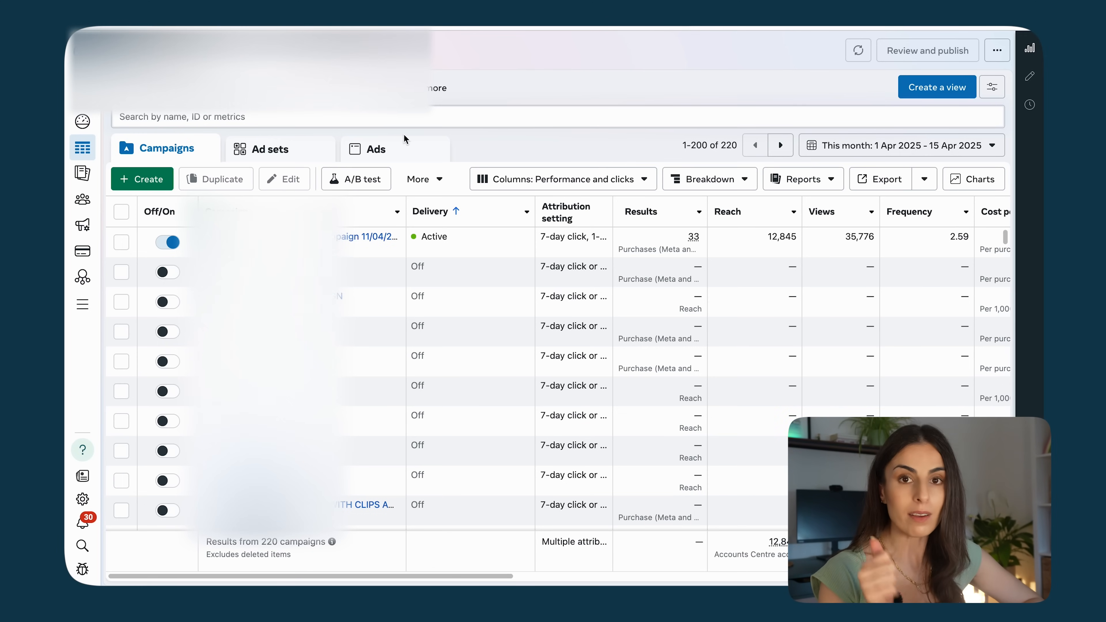
# Step: Browse the ad sets and ads tabs, then return to the campaigns list
pyautogui.click(291, 162)
pyautogui.click(423, 154)
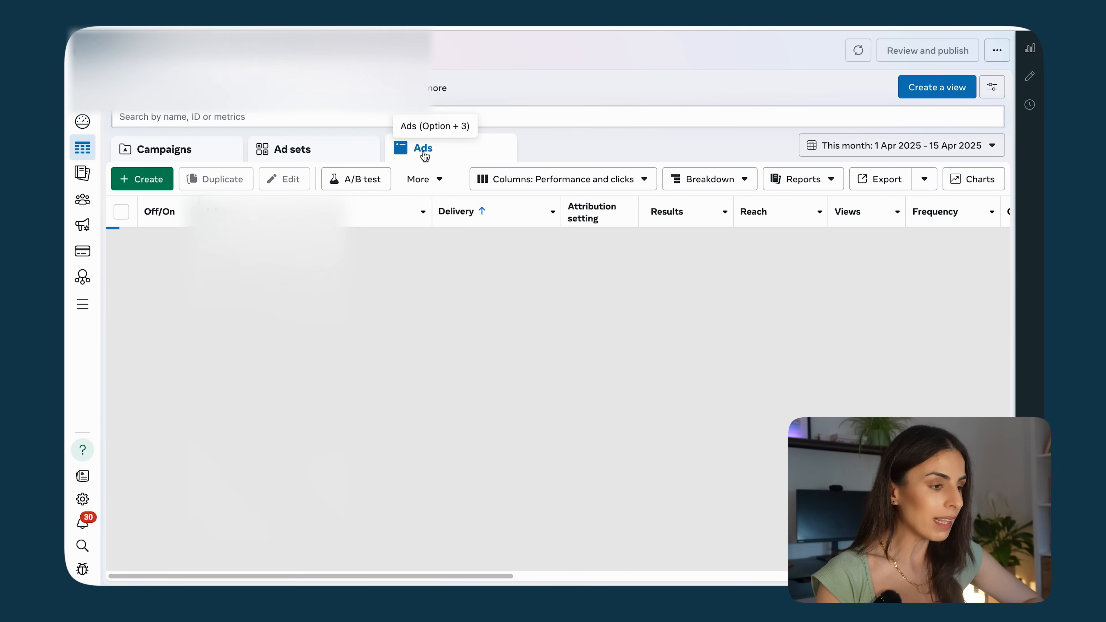
pyautogui.click(170, 149)
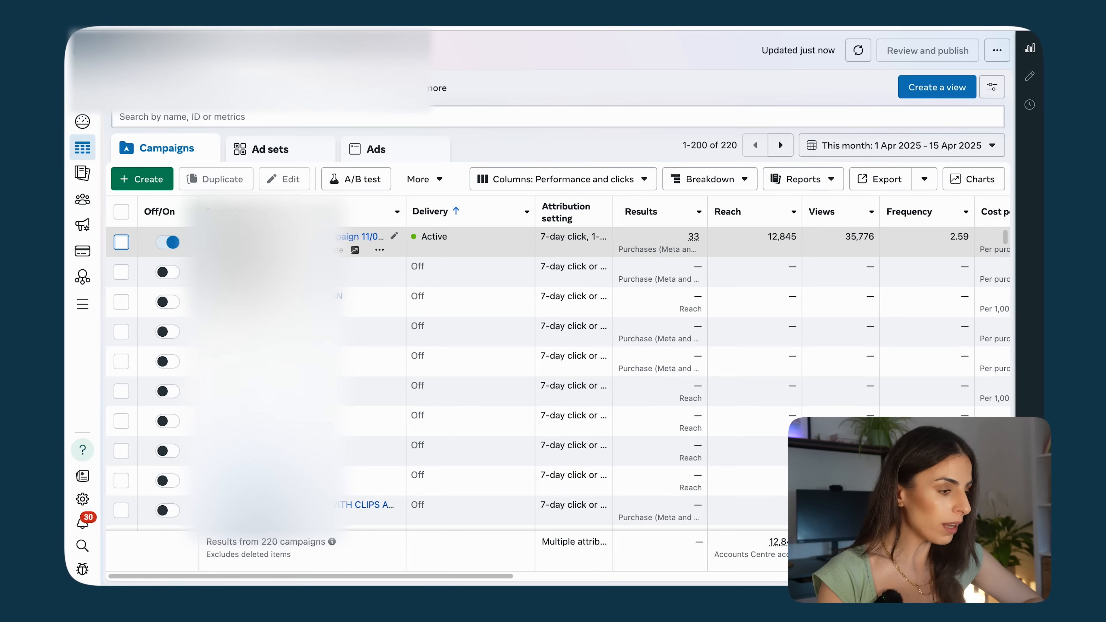
# Step: Select the active campaign and inspect its ad sets and ads before returning to the campaigns list
pyautogui.click(118, 244)
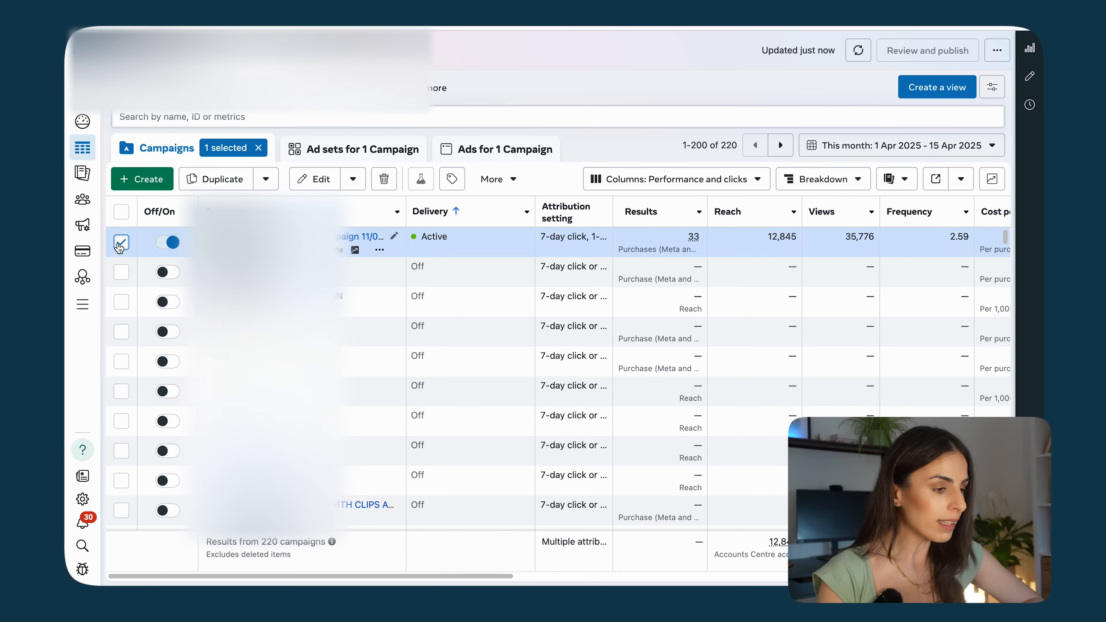
pyautogui.click(324, 160)
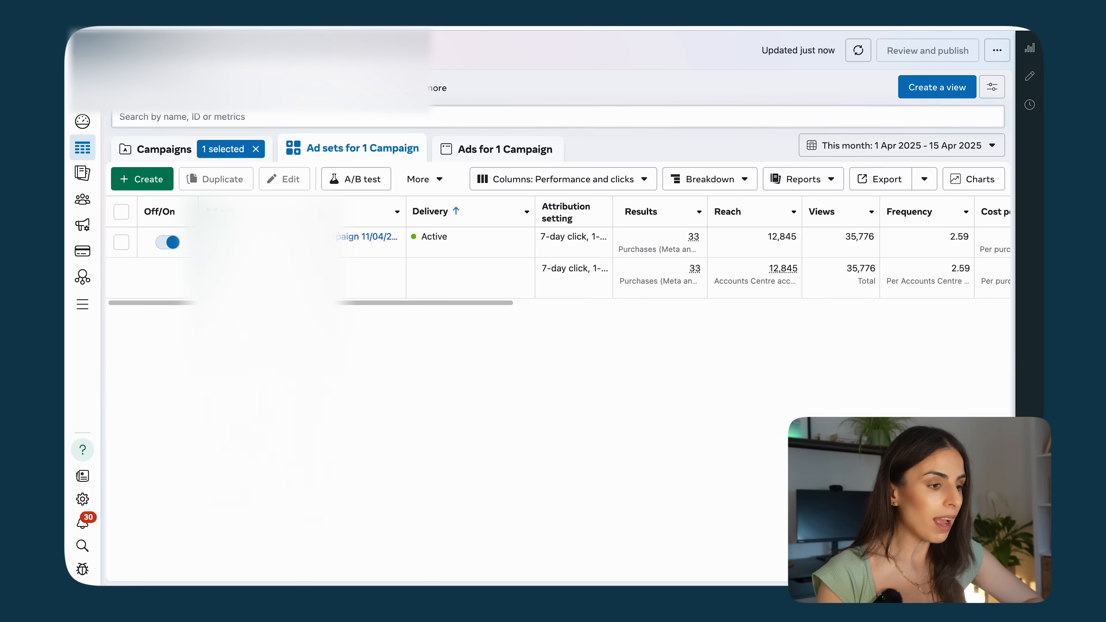
pyautogui.click(476, 148)
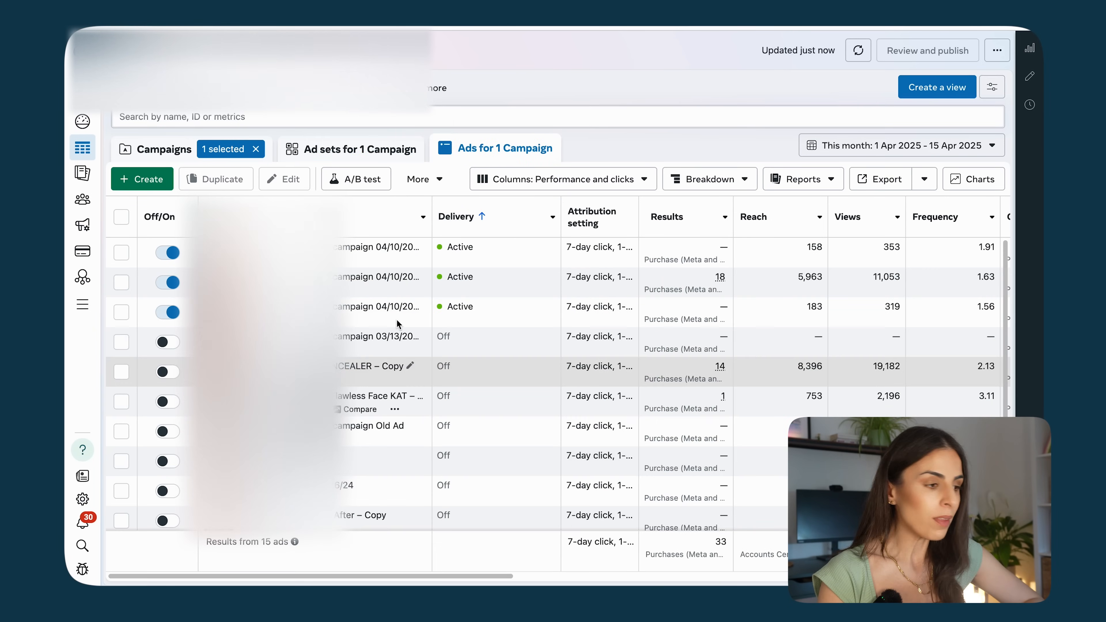
pyautogui.click(164, 149)
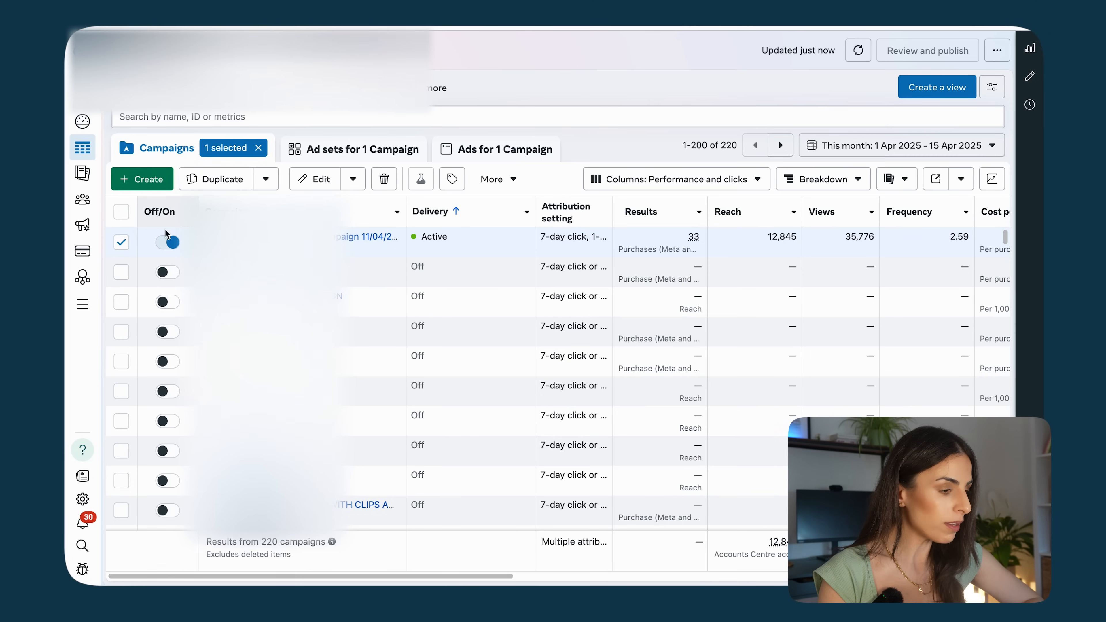
# Step: Select the second campaign and inspect its first ad set's ads, then deselect it in the campaigns list
pyautogui.click(121, 243)
pyautogui.click(121, 272)
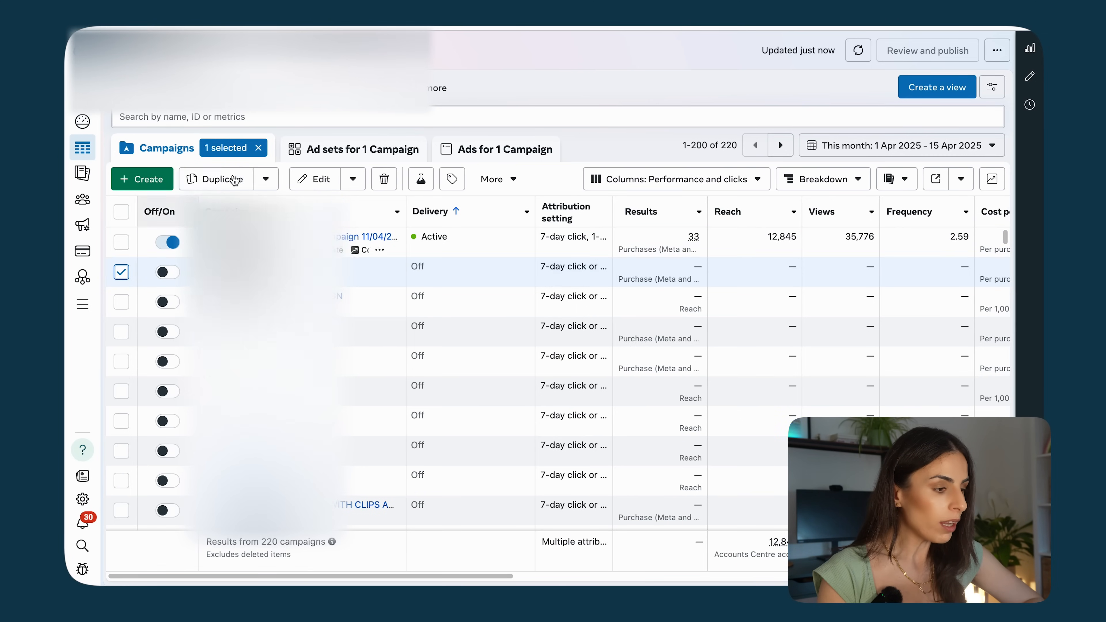
pyautogui.click(331, 148)
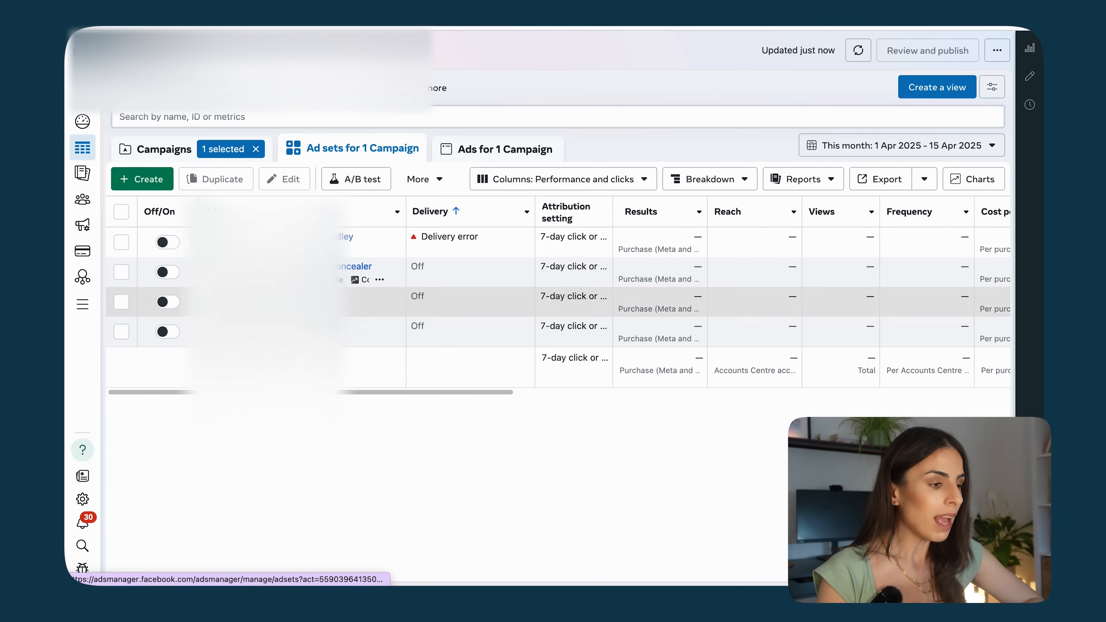
pyautogui.click(121, 242)
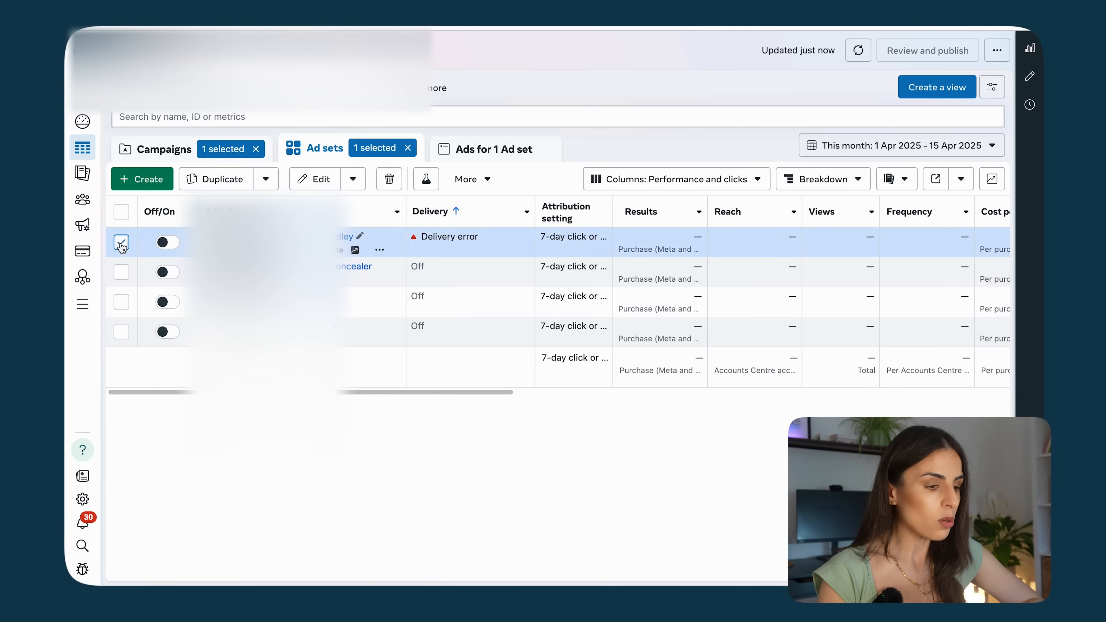
pyautogui.click(457, 160)
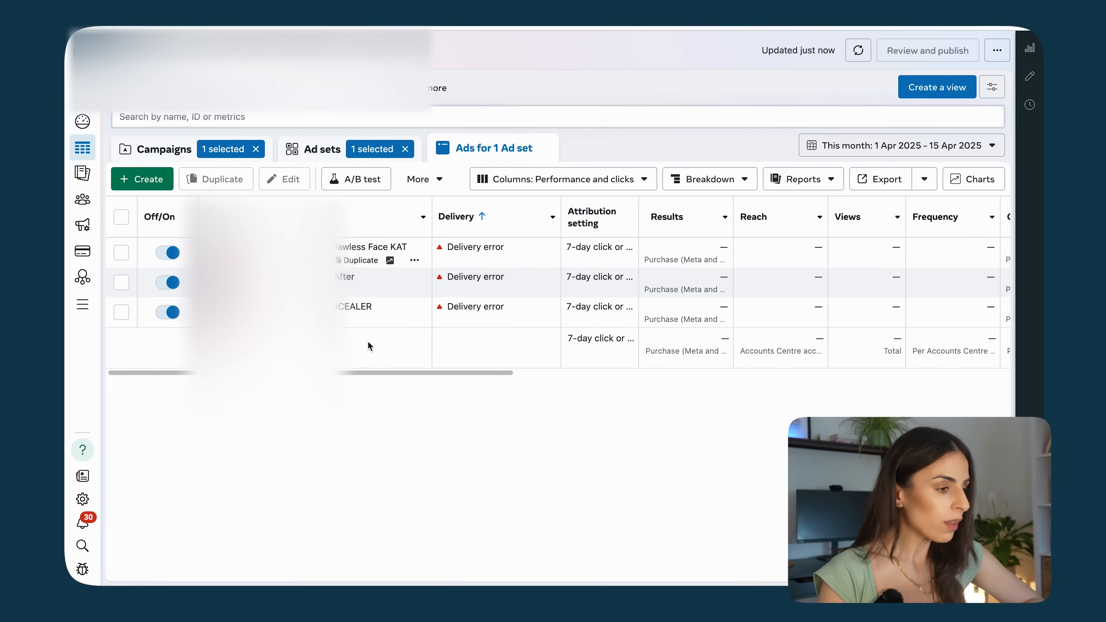
pyautogui.click(144, 150)
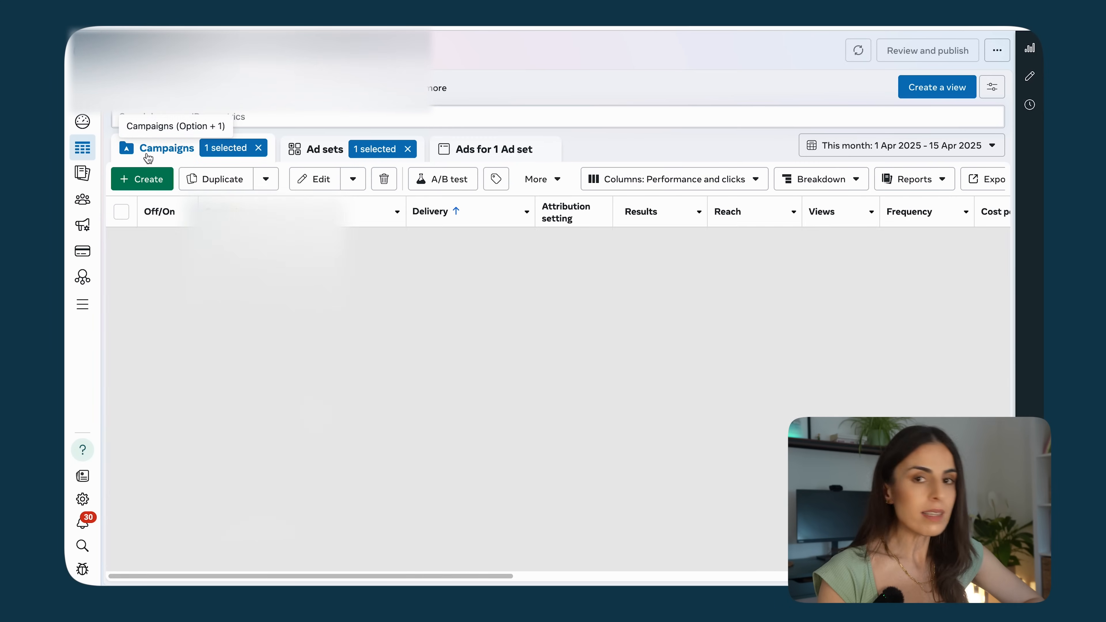
pyautogui.click(121, 273)
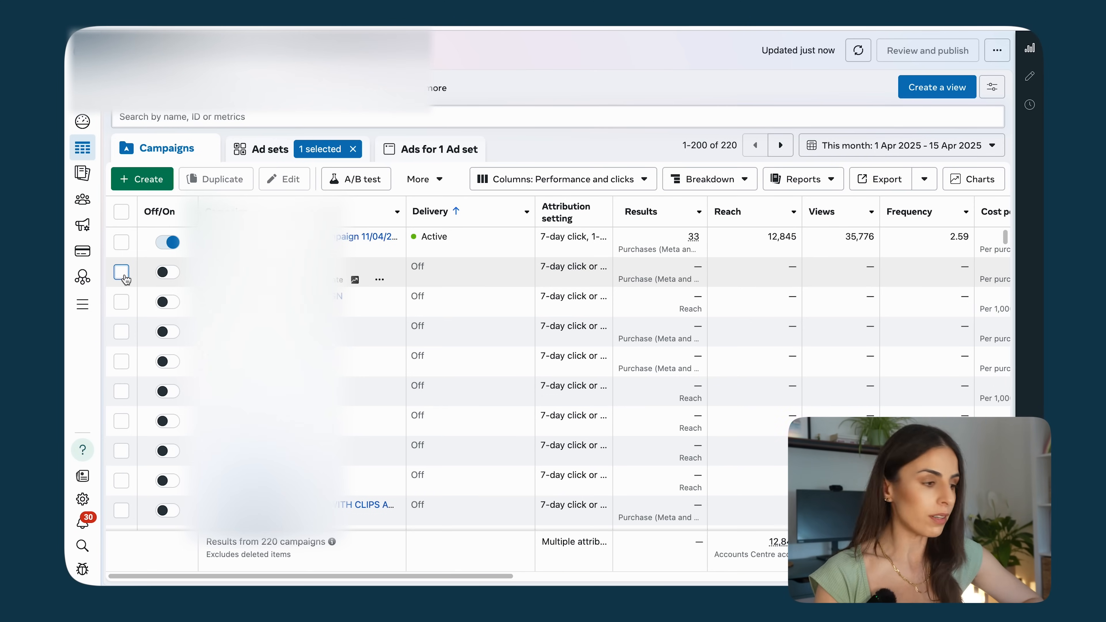
# Step: Create a new campaign with the Sales objective using the Advantage+ shopping campaign setup
pyautogui.click(149, 185)
pyautogui.moveTo(458, 367)
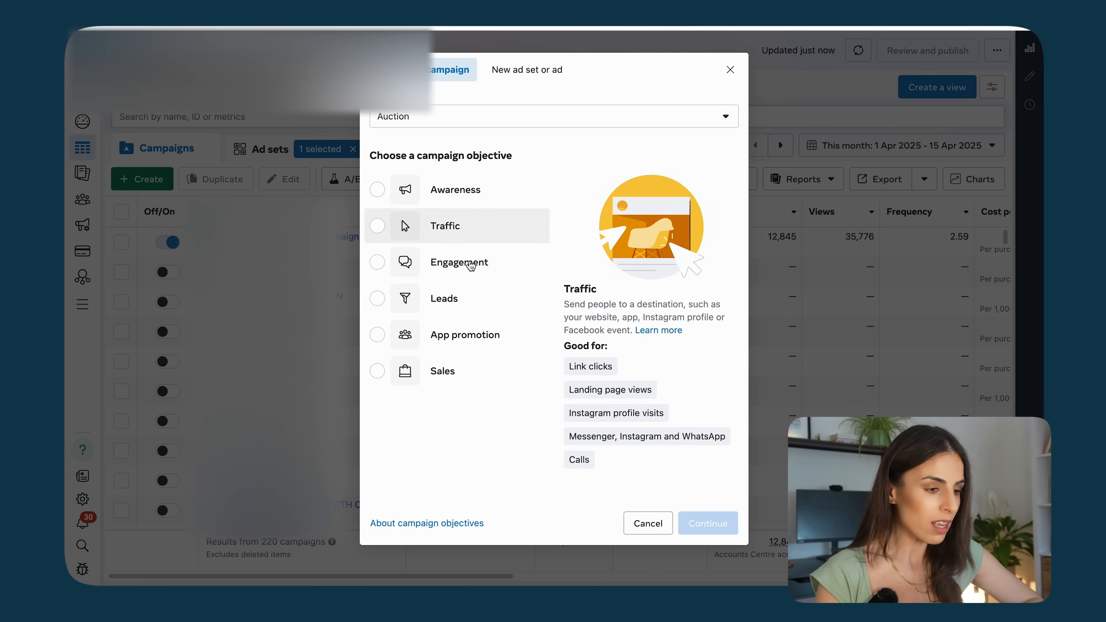
pyautogui.click(463, 378)
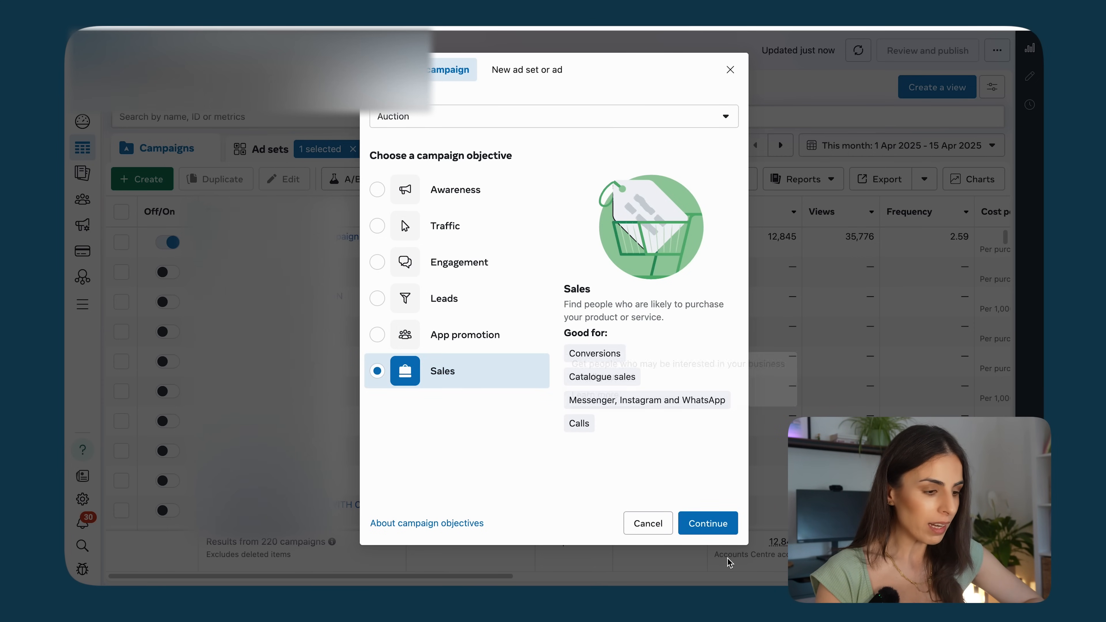
pyautogui.click(707, 523)
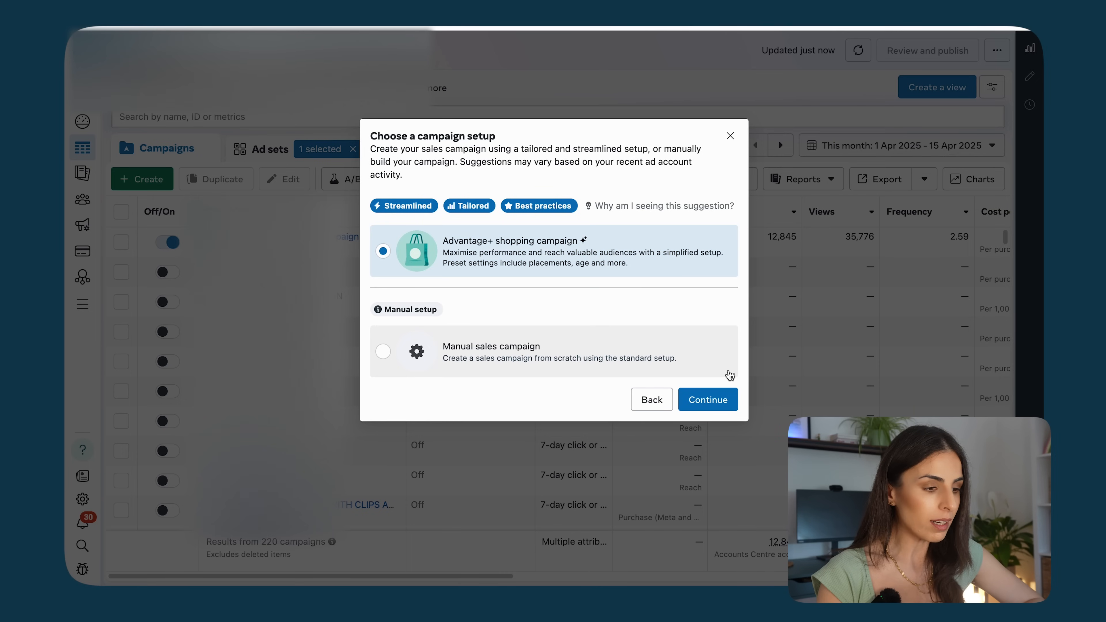
pyautogui.click(713, 399)
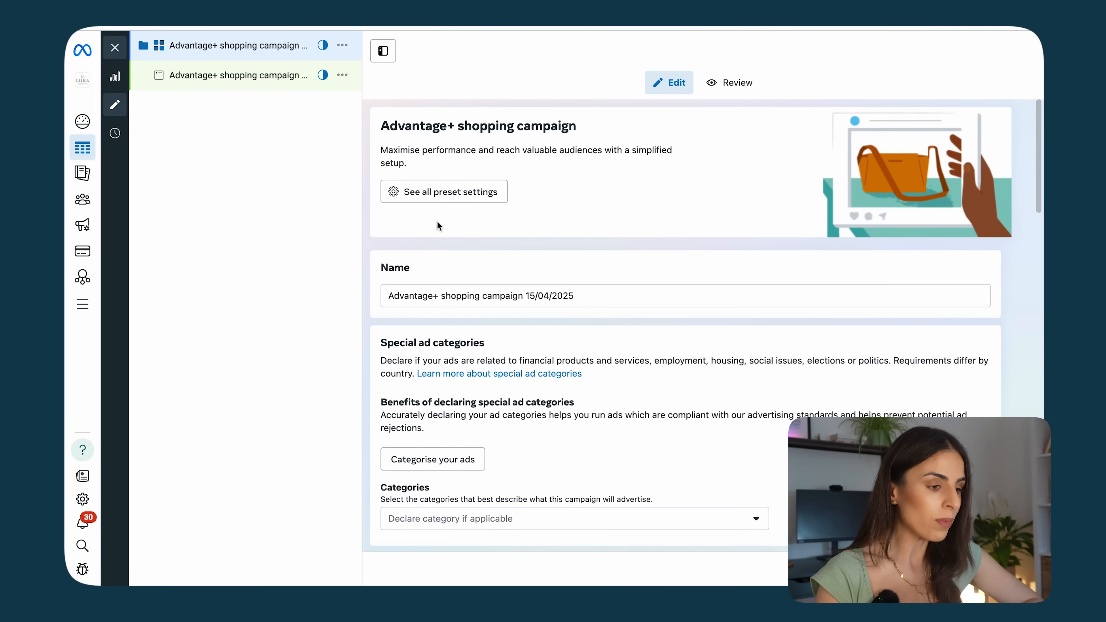
# Step: Open the special ad categories list and close it without declaring a category
pyautogui.scroll(-3, 437, 221)
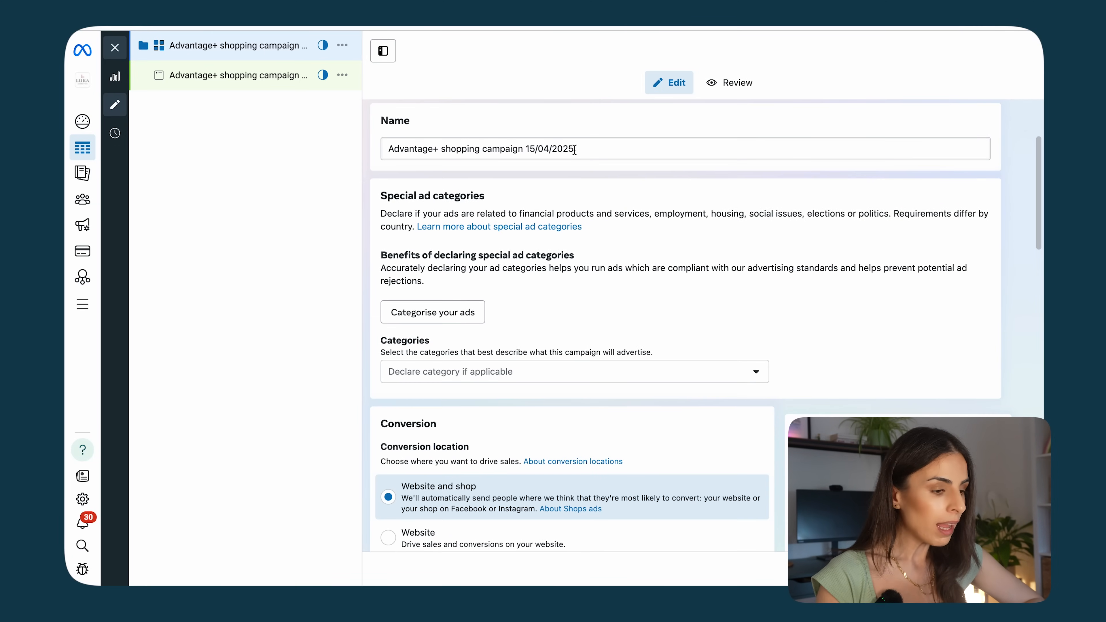
pyautogui.scroll(-1, 501, 220)
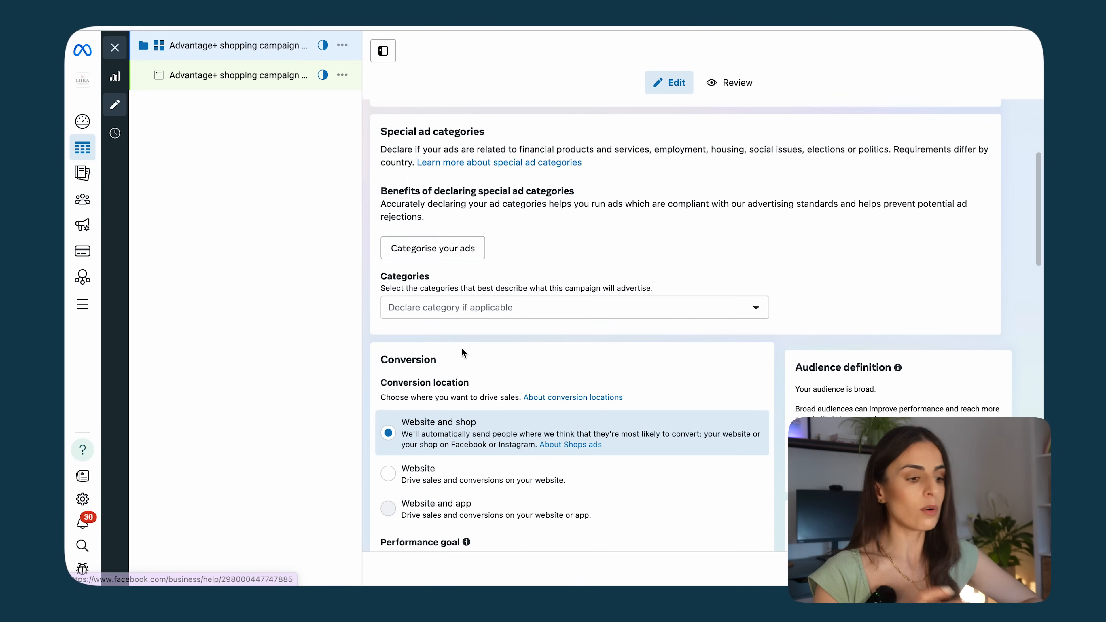
pyautogui.click(466, 312)
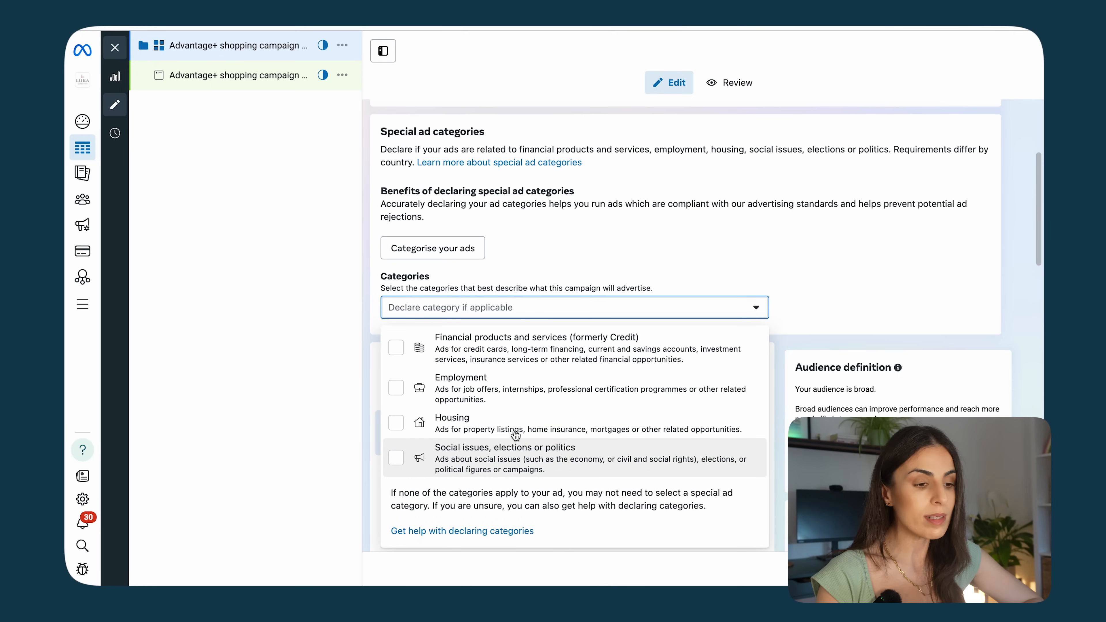
pyautogui.click(895, 299)
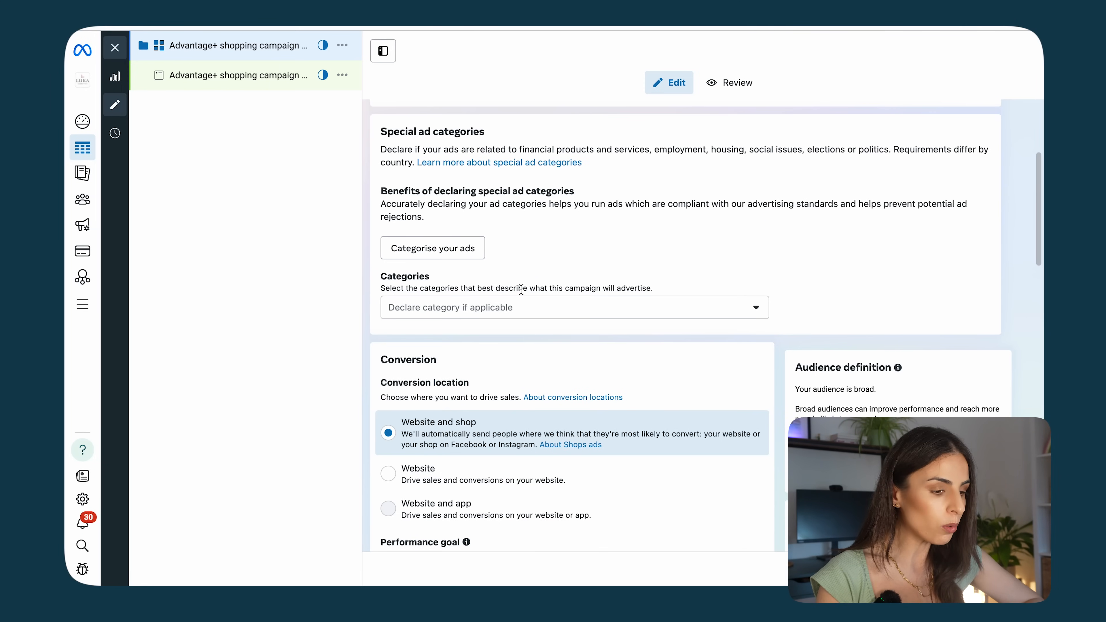
# Step: Review the performance goal options, keeping Maximise number of conversions
pyautogui.scroll(-5, 520, 289)
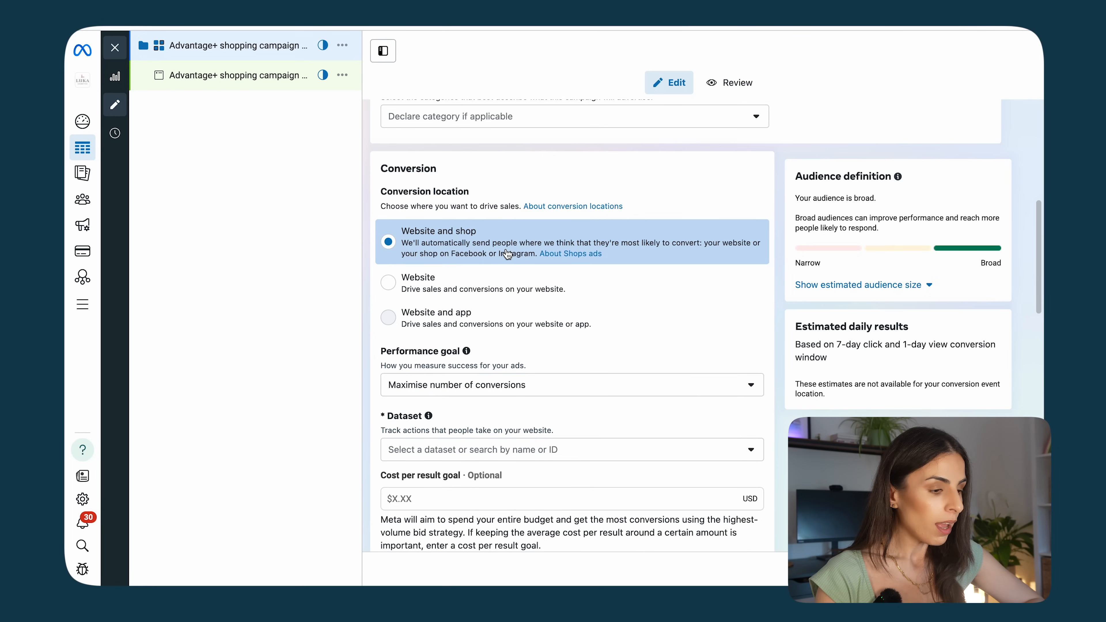
pyautogui.scroll(-3, 435, 288)
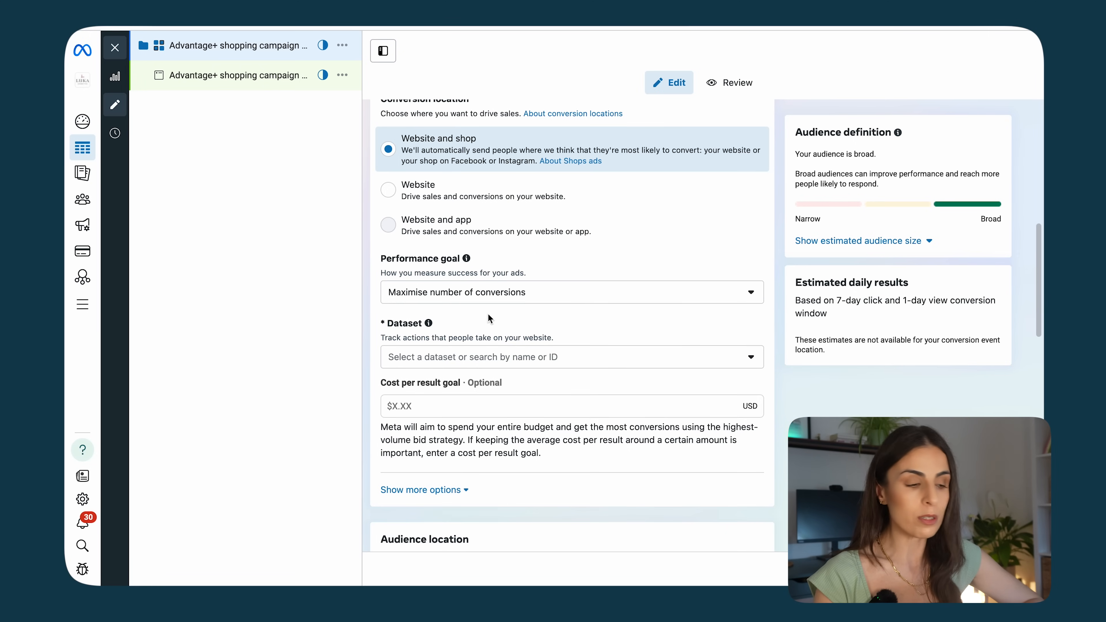
pyautogui.click(506, 302)
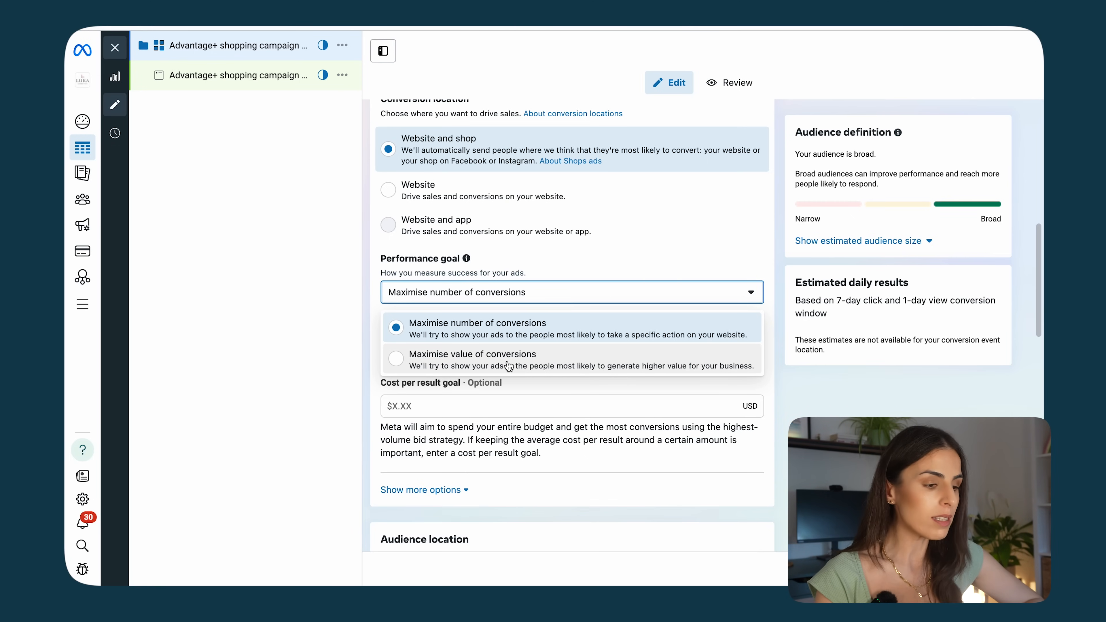
pyautogui.click(516, 341)
pyautogui.scroll(-3, 474, 386)
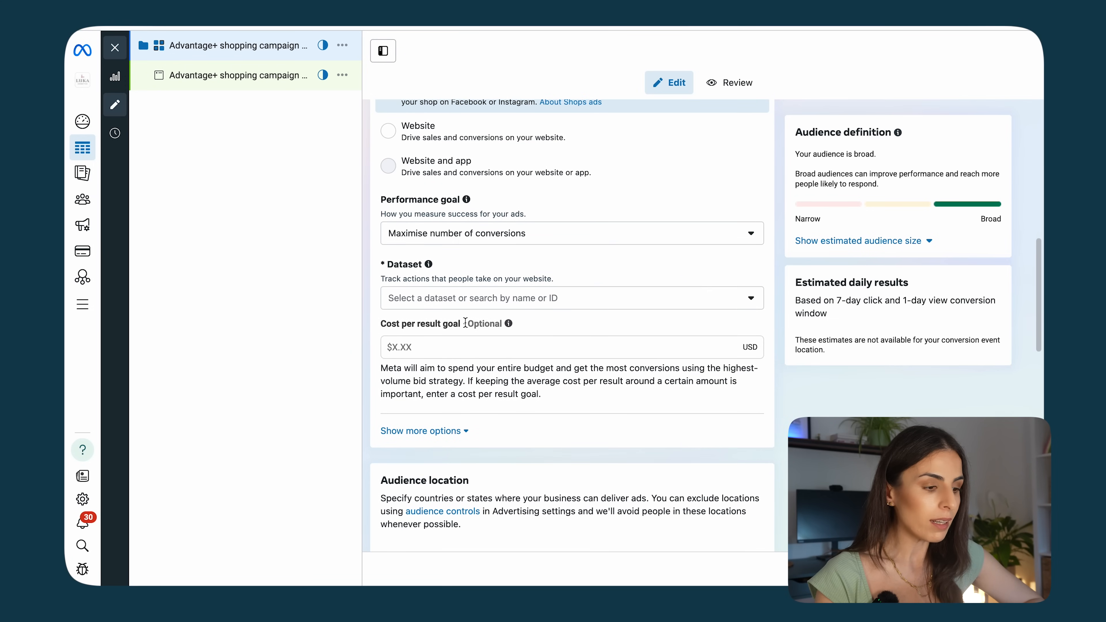
pyautogui.moveTo(508, 323)
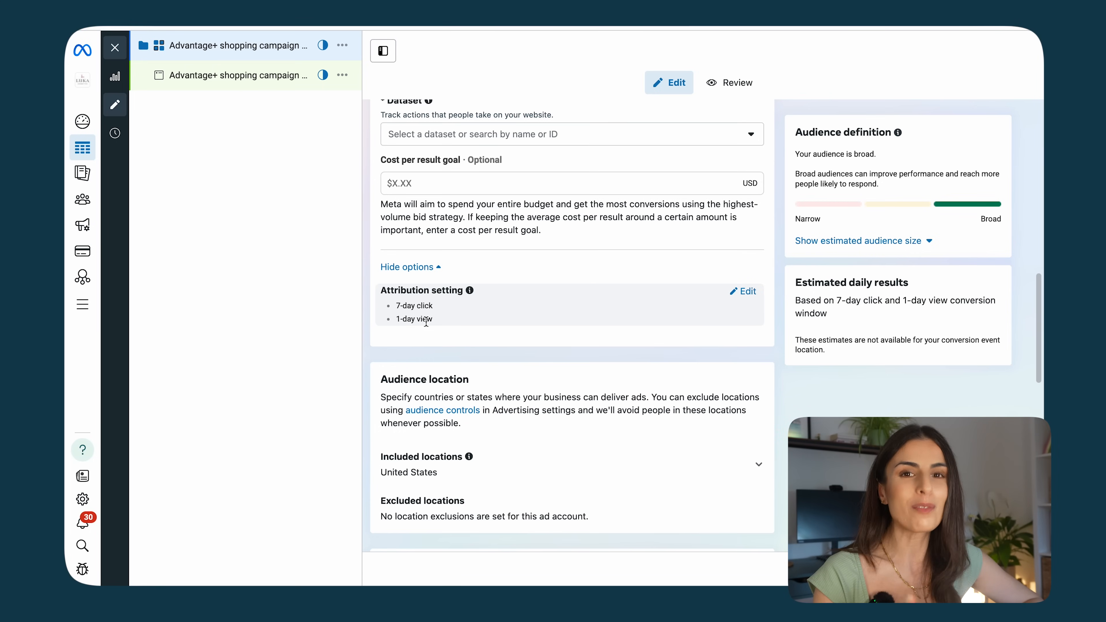
# Step: Open the attribution setting for editing and review the engaged-view options, keeping None
pyautogui.click(745, 291)
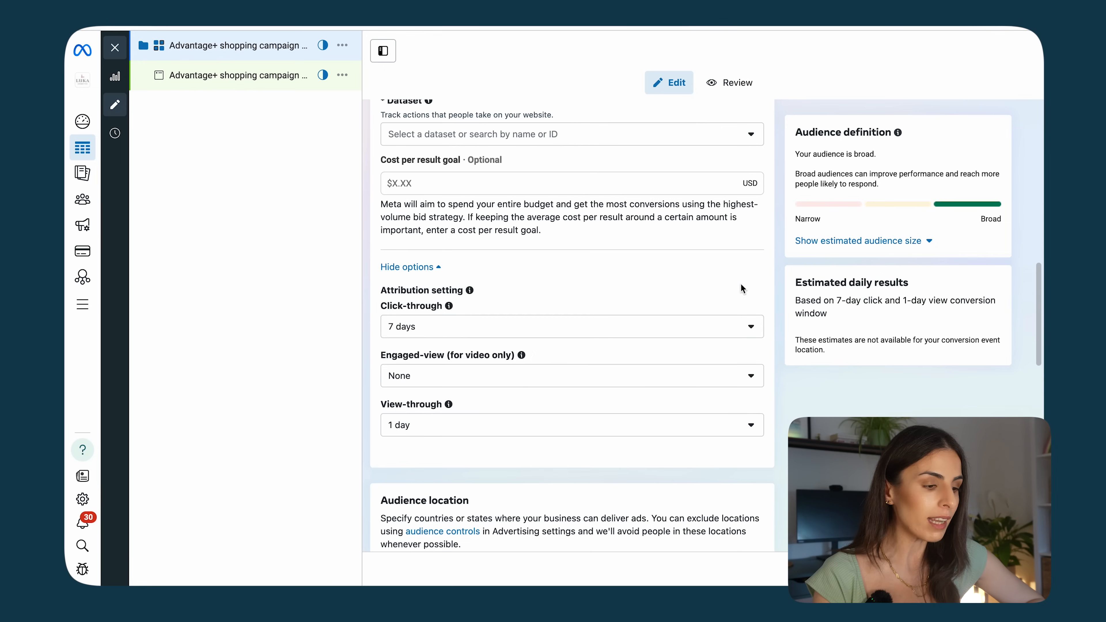
pyautogui.click(513, 380)
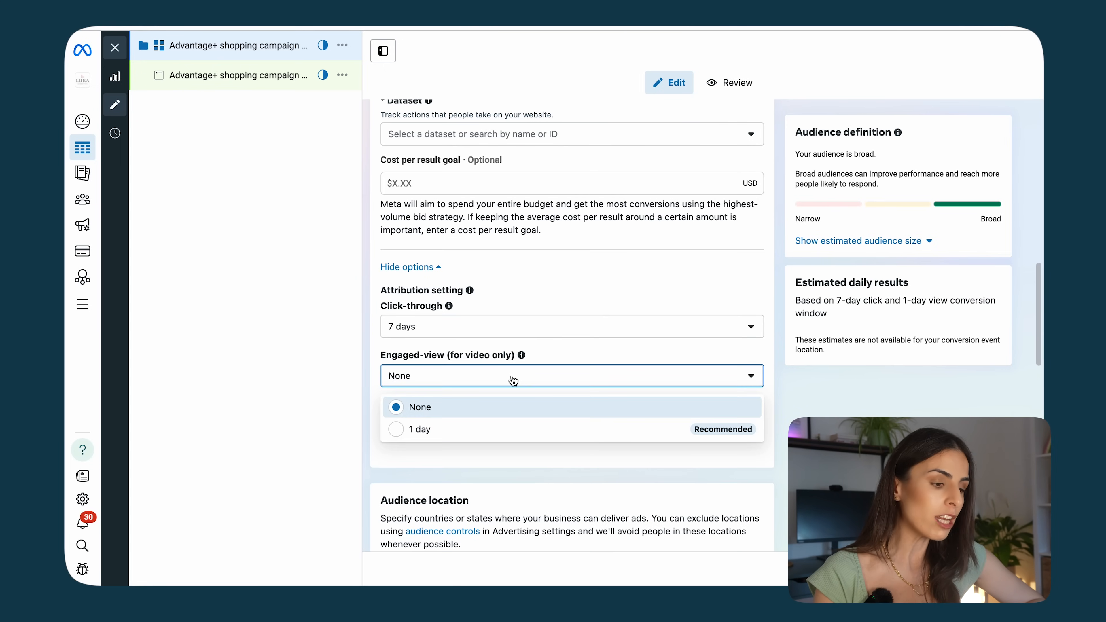
pyautogui.click(504, 379)
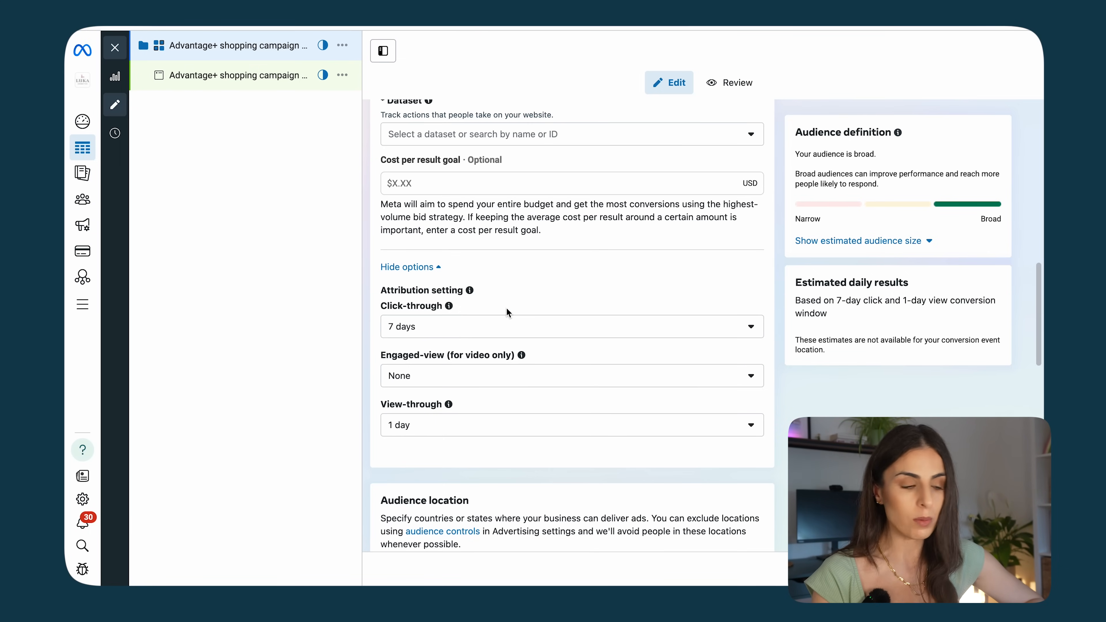
# Step: Review the audience location, audience segment reporting and the daily budget and schedule settings
pyautogui.scroll(-6, 506, 307)
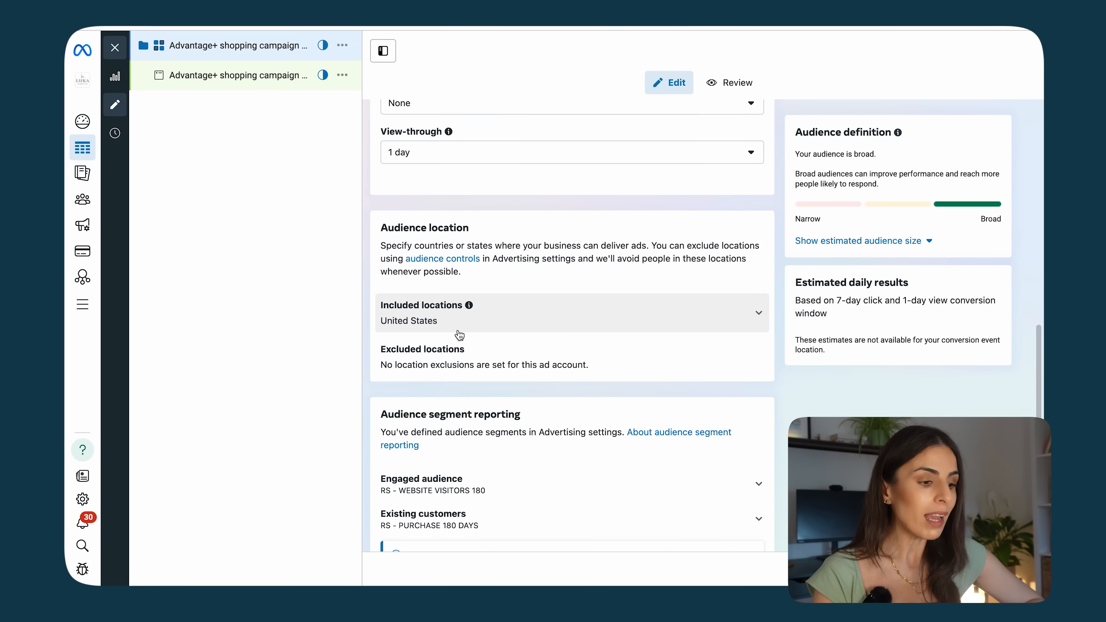
pyautogui.scroll(-1, 461, 336)
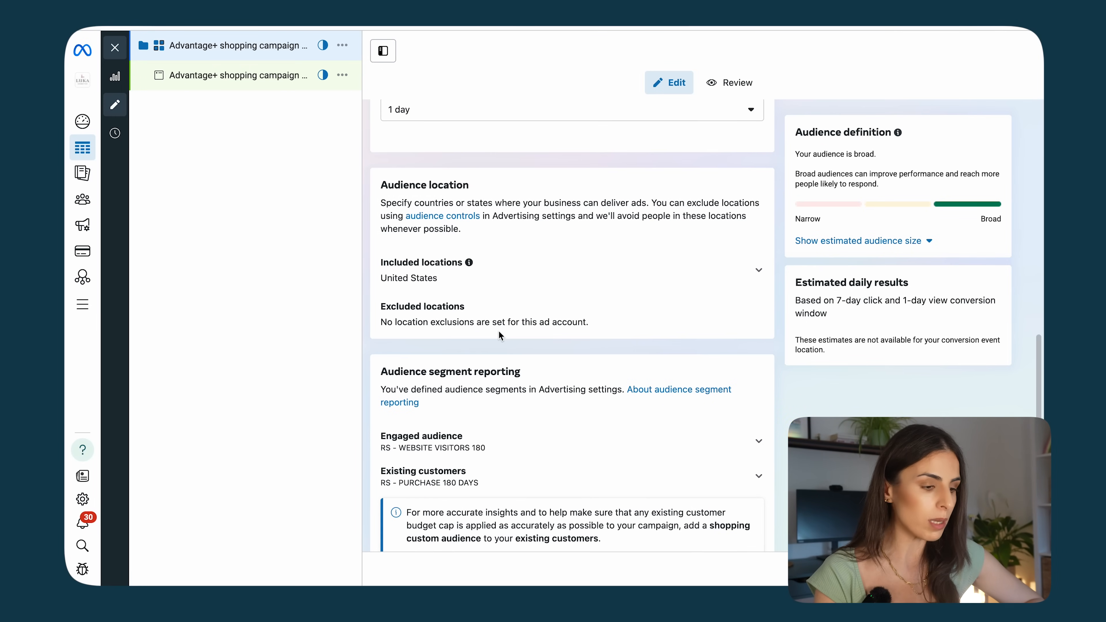
pyautogui.scroll(-4, 500, 332)
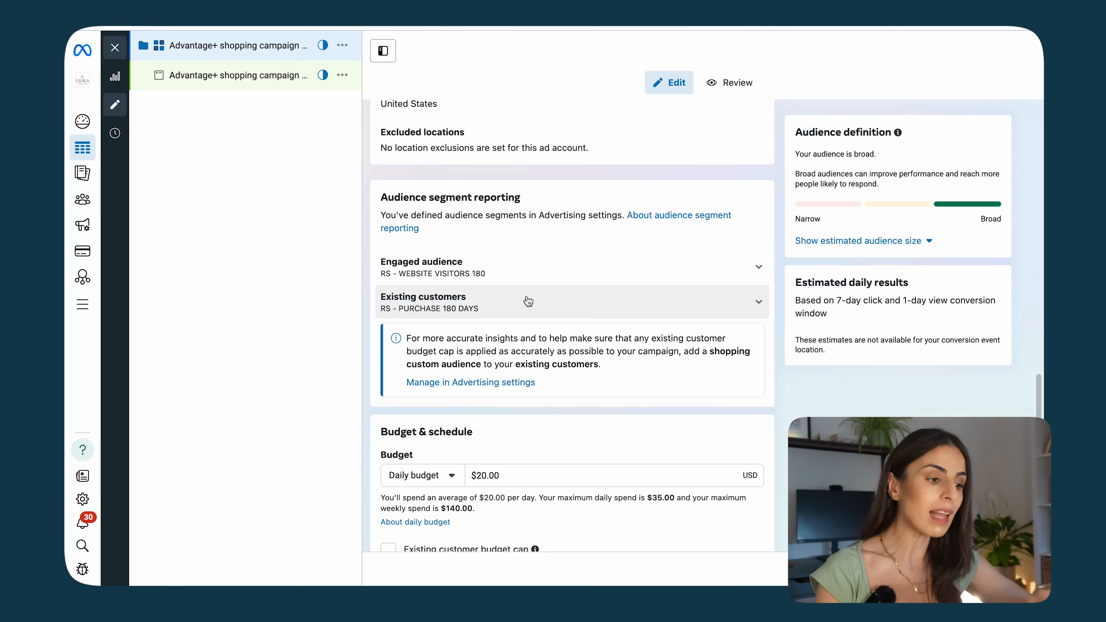
pyautogui.scroll(-5, 528, 302)
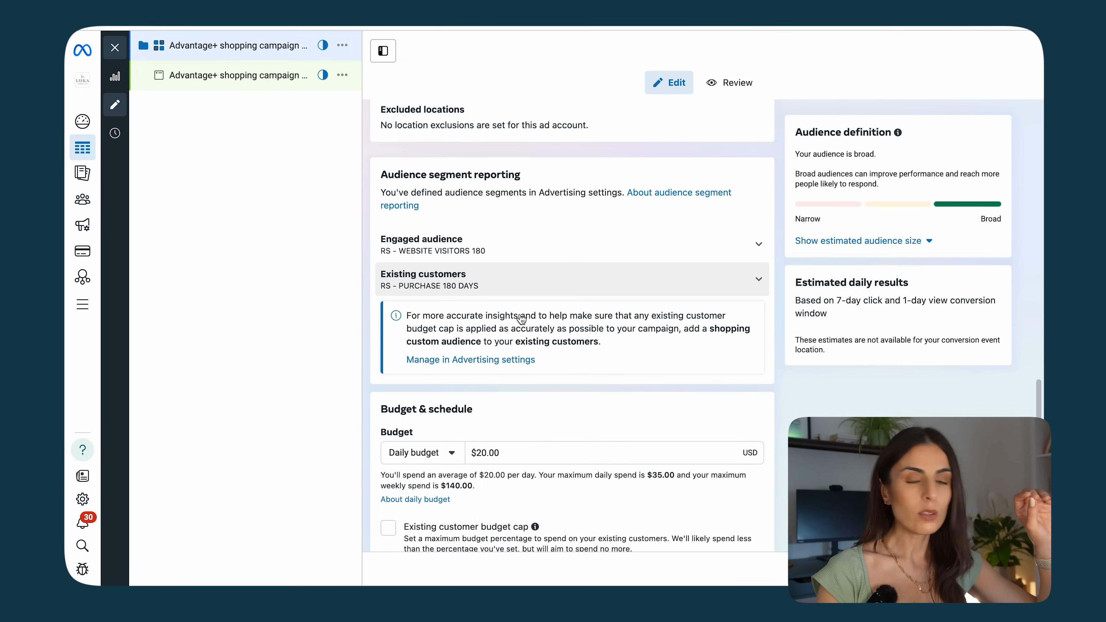
pyautogui.scroll(-2, 518, 293)
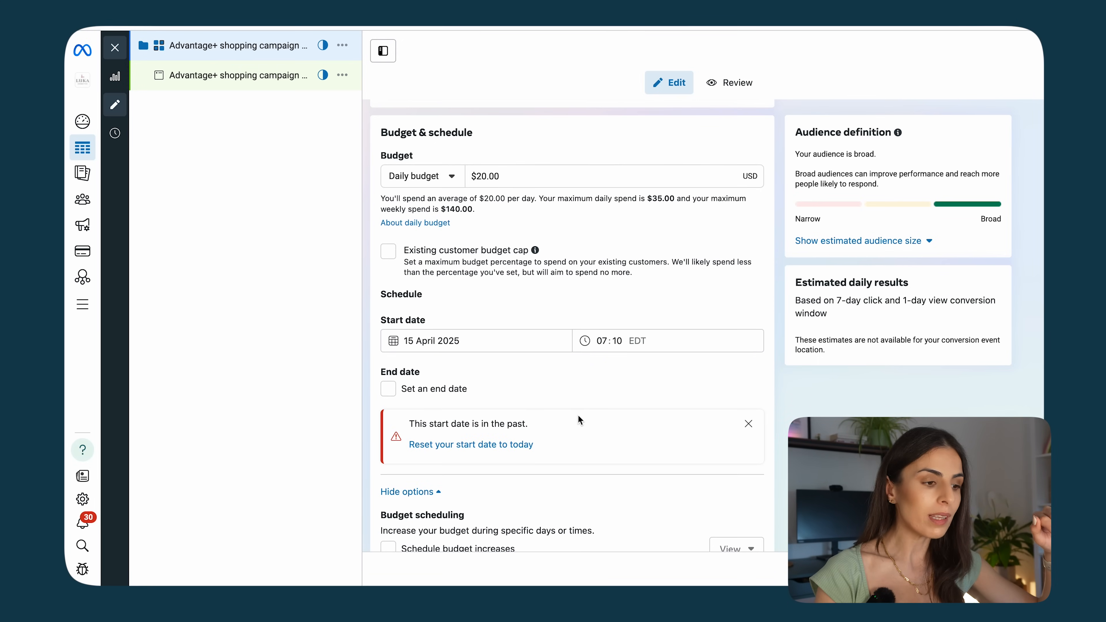
pyautogui.click(521, 175)
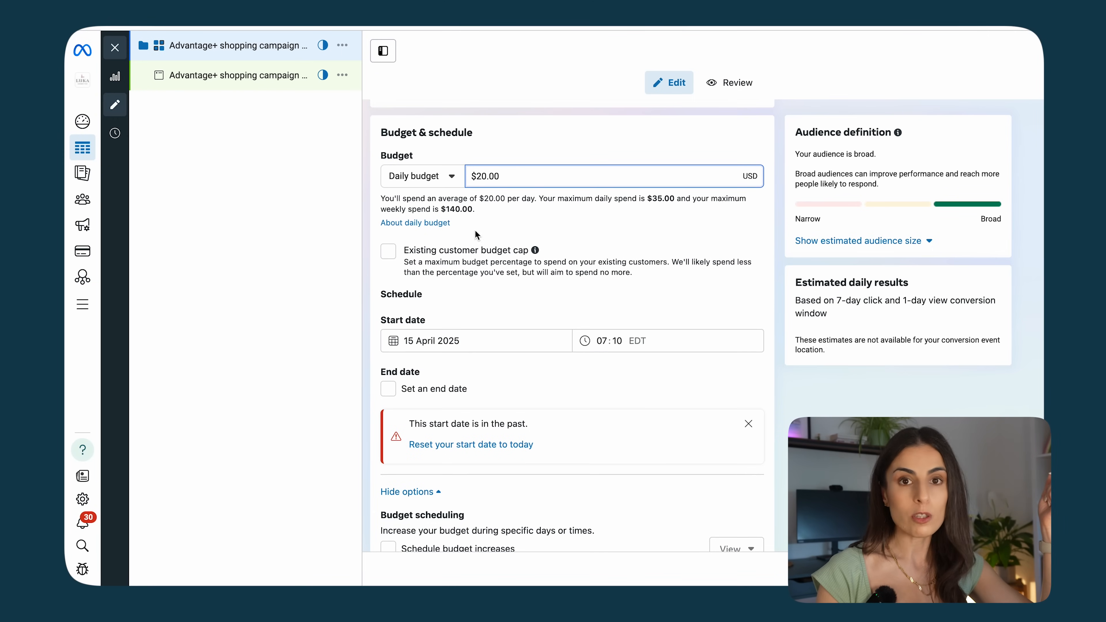
pyautogui.scroll(-2, 439, 262)
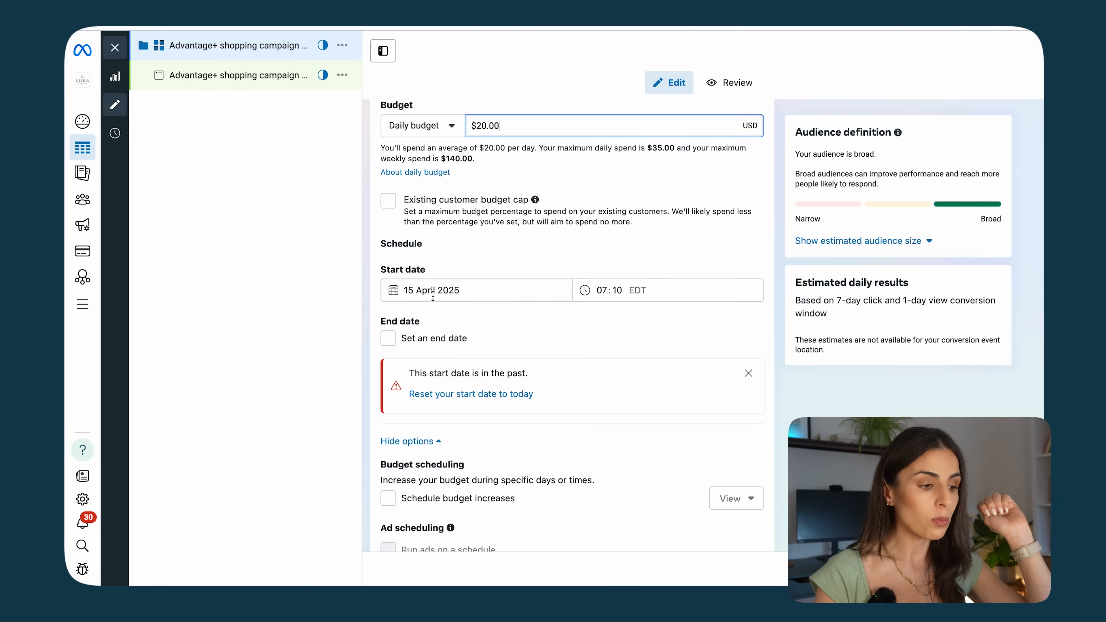
# Step: Review the ad name, identity, ad setup, creative source and format settings of the ad
pyautogui.scroll(-1, 400, 209)
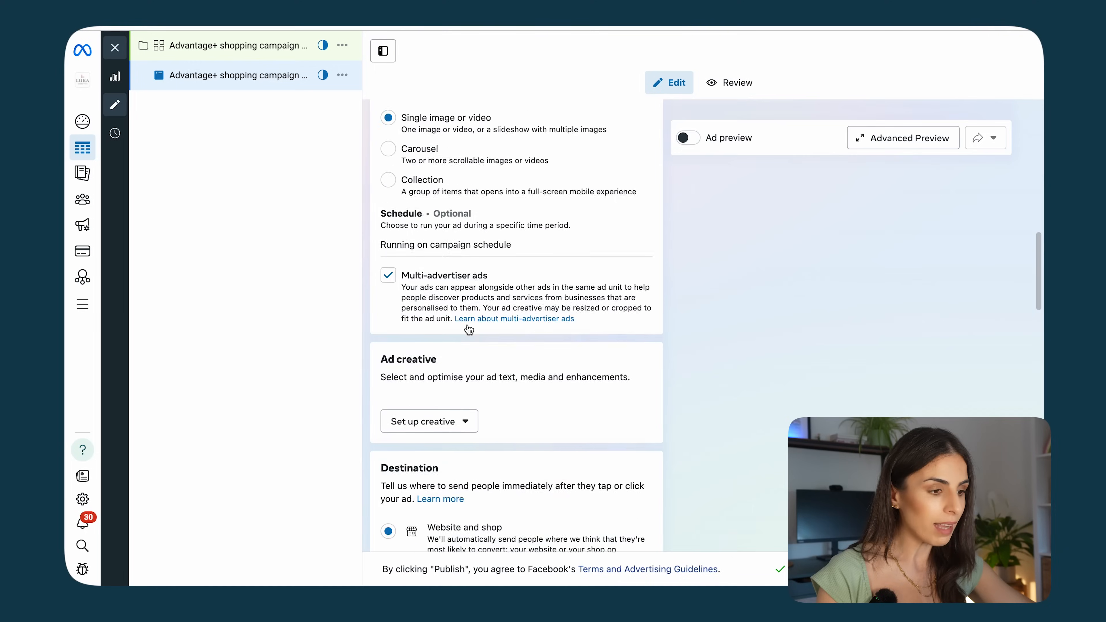
pyautogui.scroll(10, 435, 325)
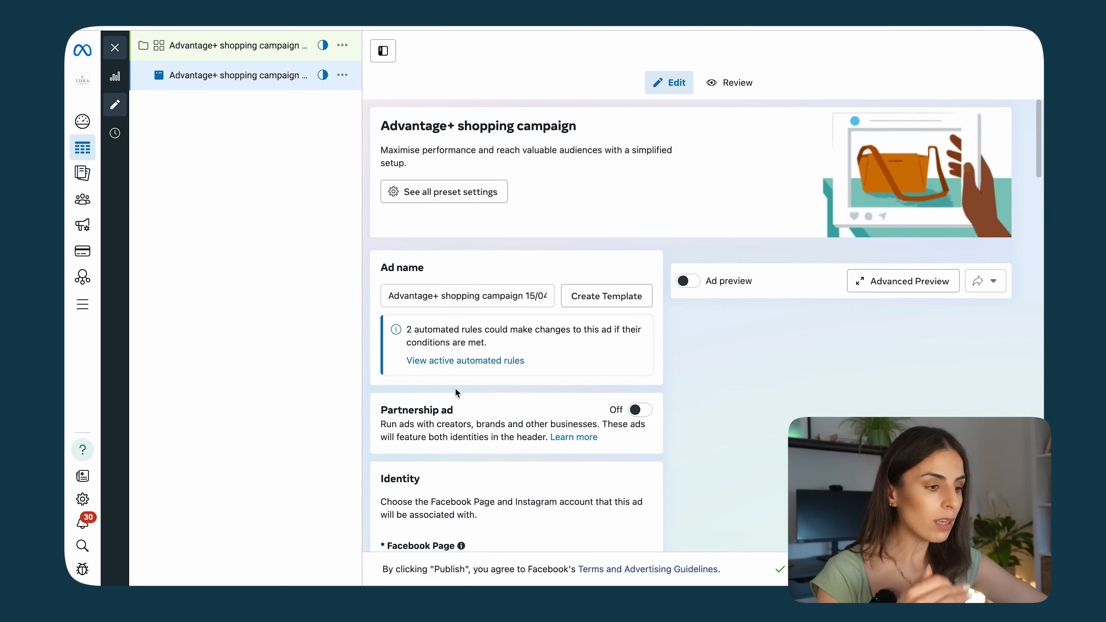
pyautogui.scroll(-2, 457, 392)
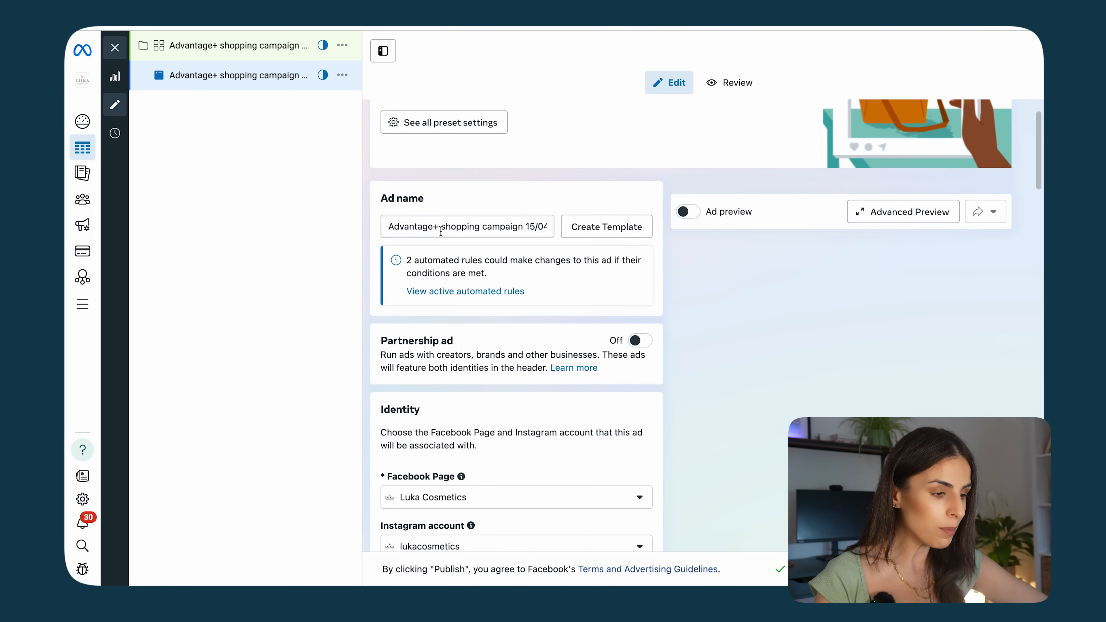
pyautogui.scroll(-6, 483, 381)
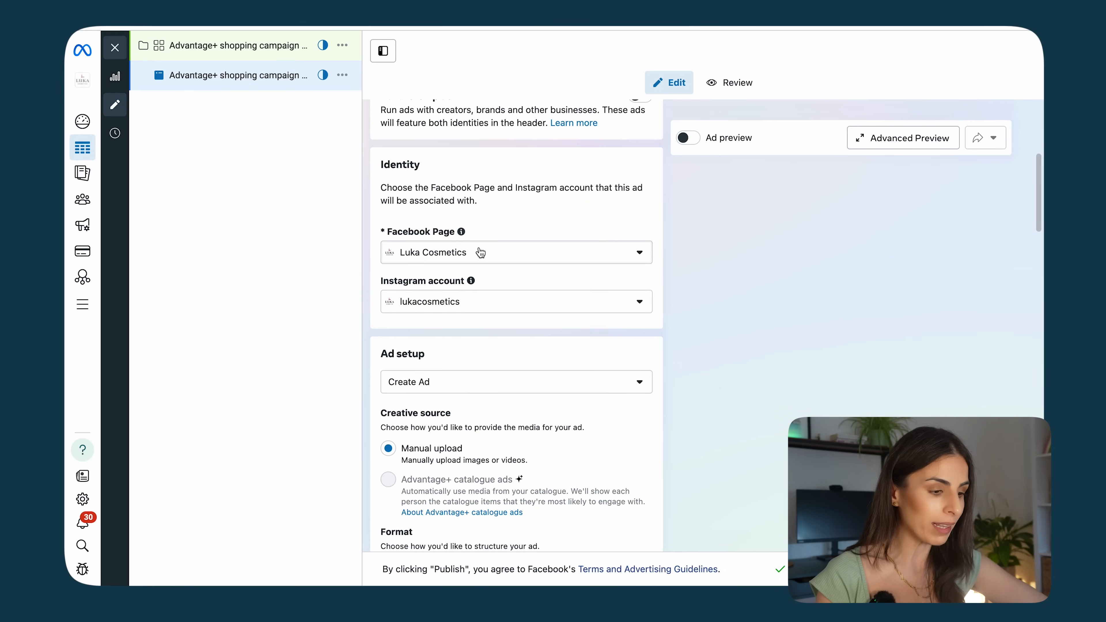
pyautogui.scroll(-5, 471, 313)
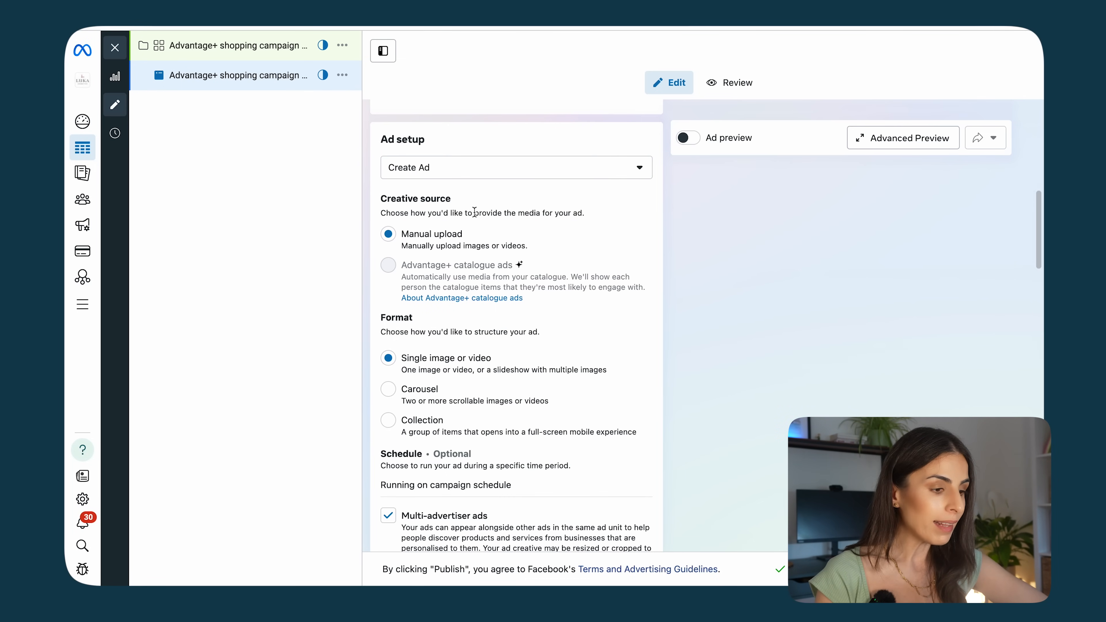
pyautogui.scroll(-3, 452, 247)
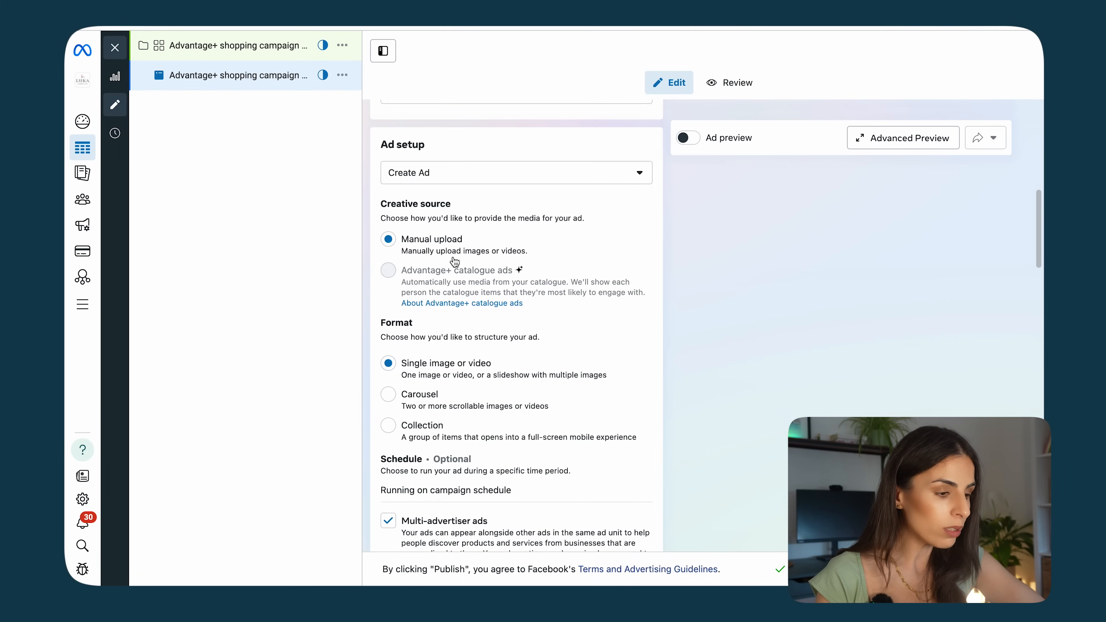
pyautogui.scroll(-5, 457, 392)
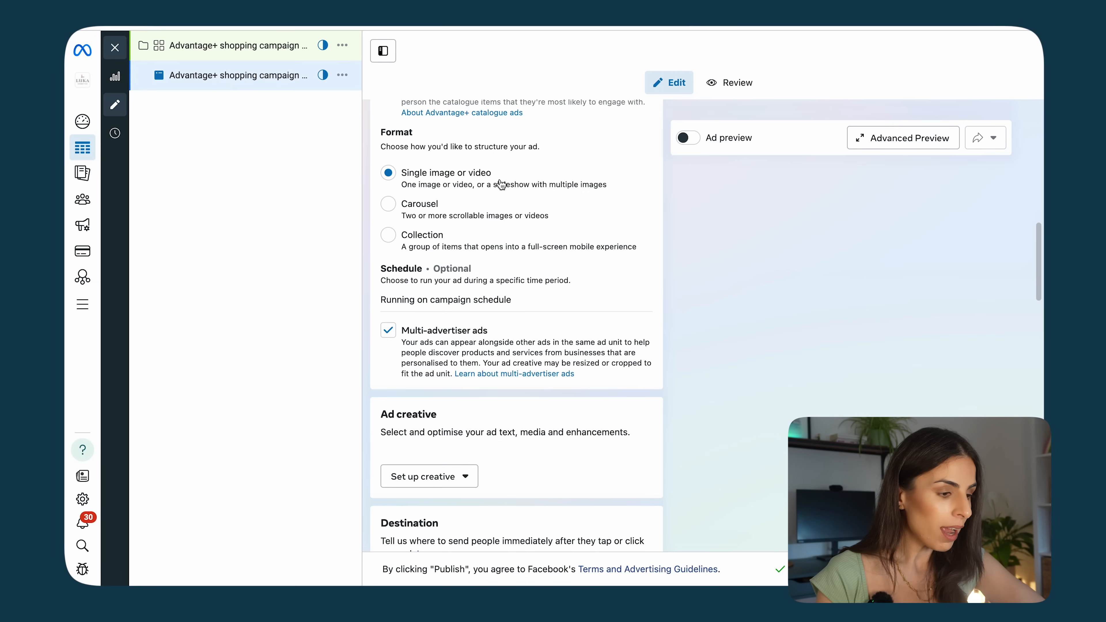
pyautogui.scroll(-5, 492, 296)
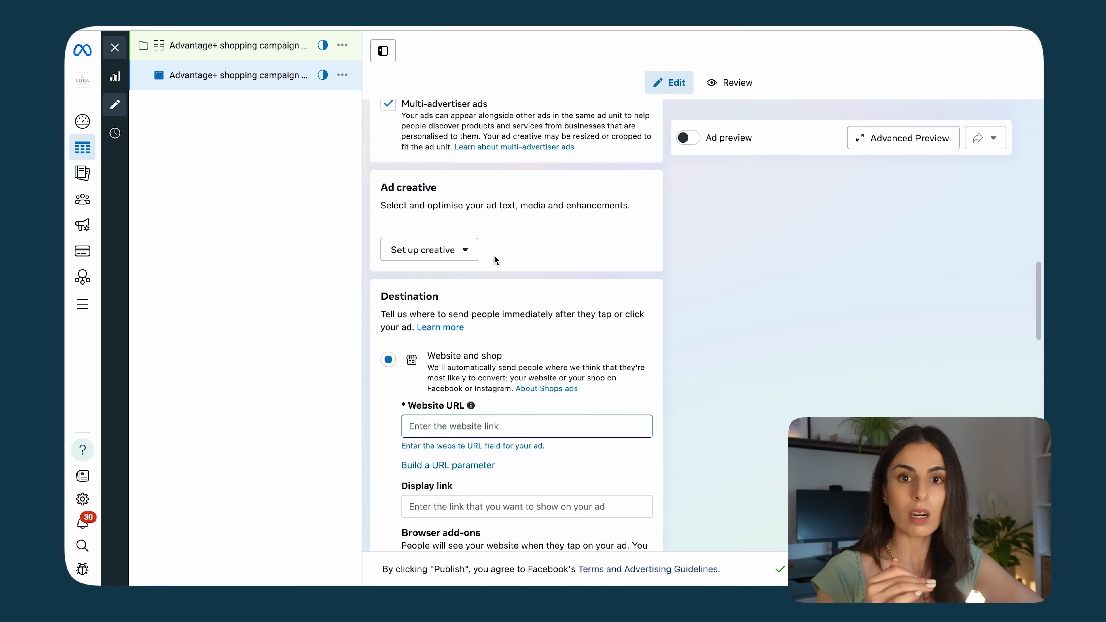
# Step: Start a video ad creative and paste the Hydrating Concealer product page URL from the shop website as the source URL
pyautogui.click(460, 257)
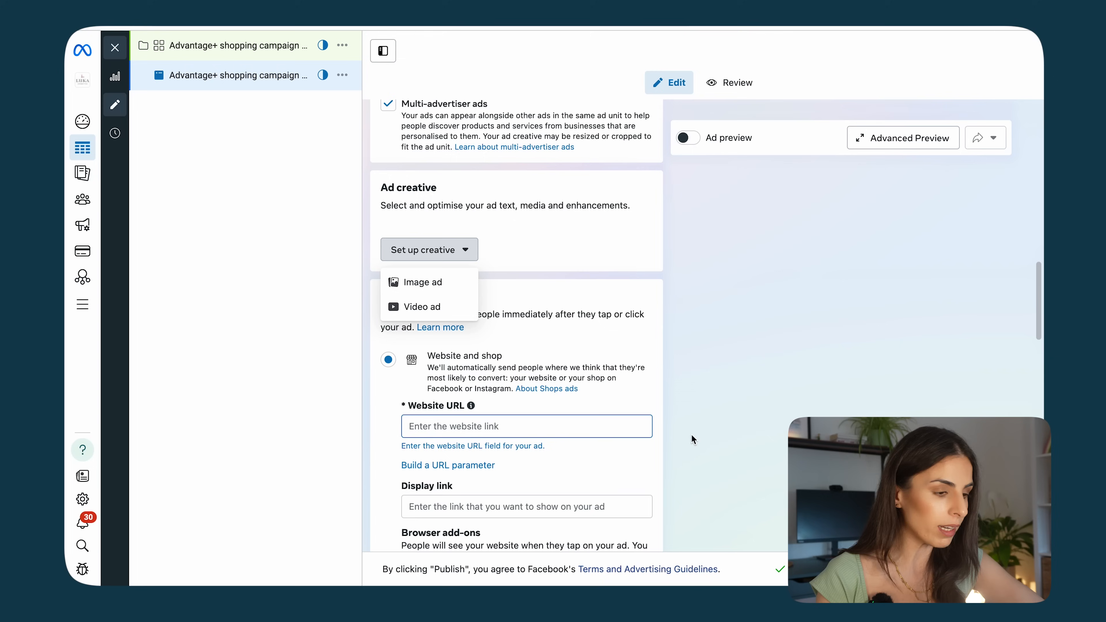
pyautogui.click(423, 310)
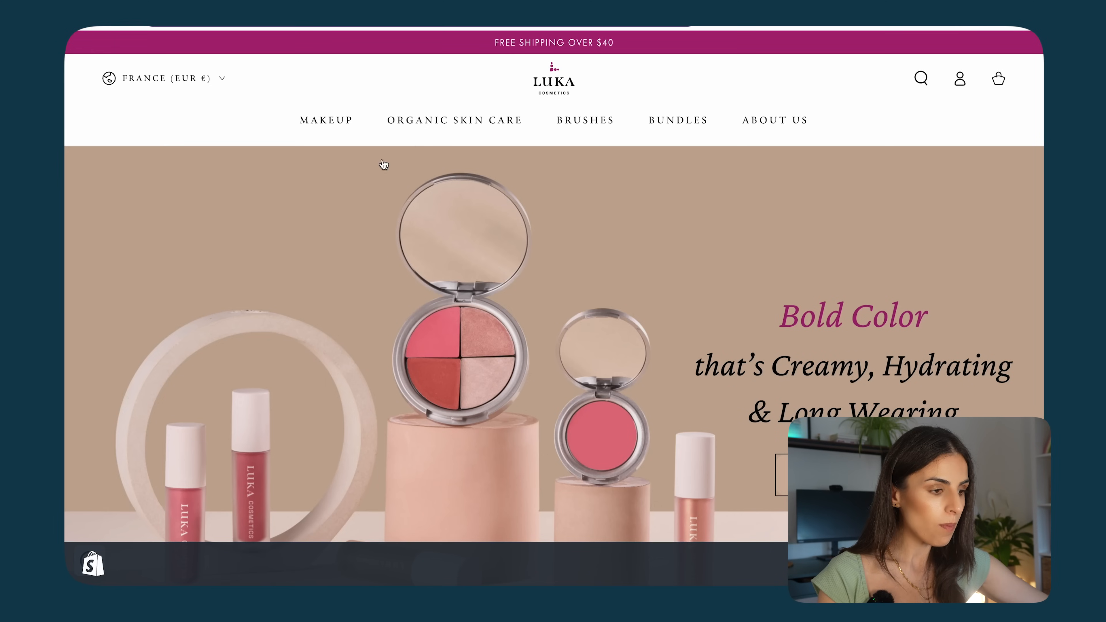
pyautogui.moveTo(329, 130)
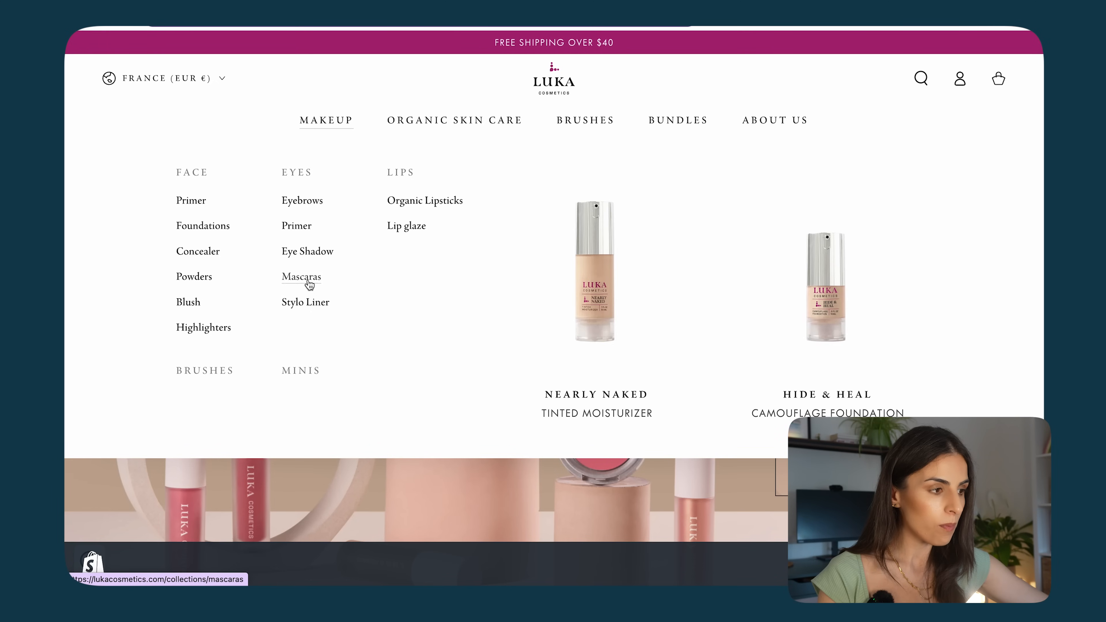
pyautogui.click(201, 255)
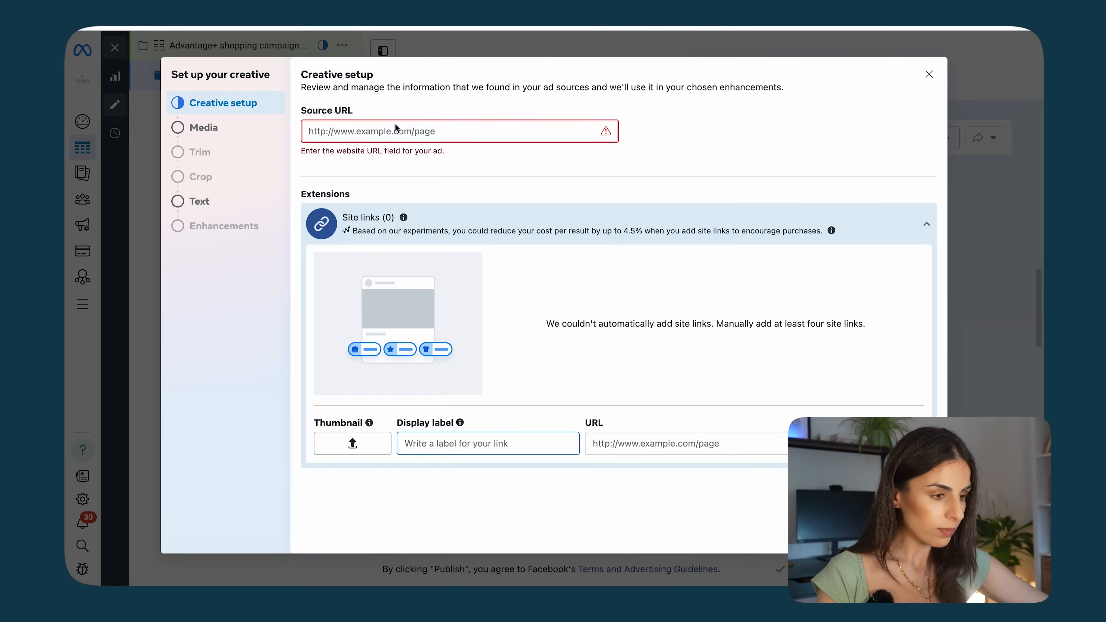
pyautogui.click(393, 127)
pyautogui.write('https://lukacosmetics.com/products/hydrating-concealer')
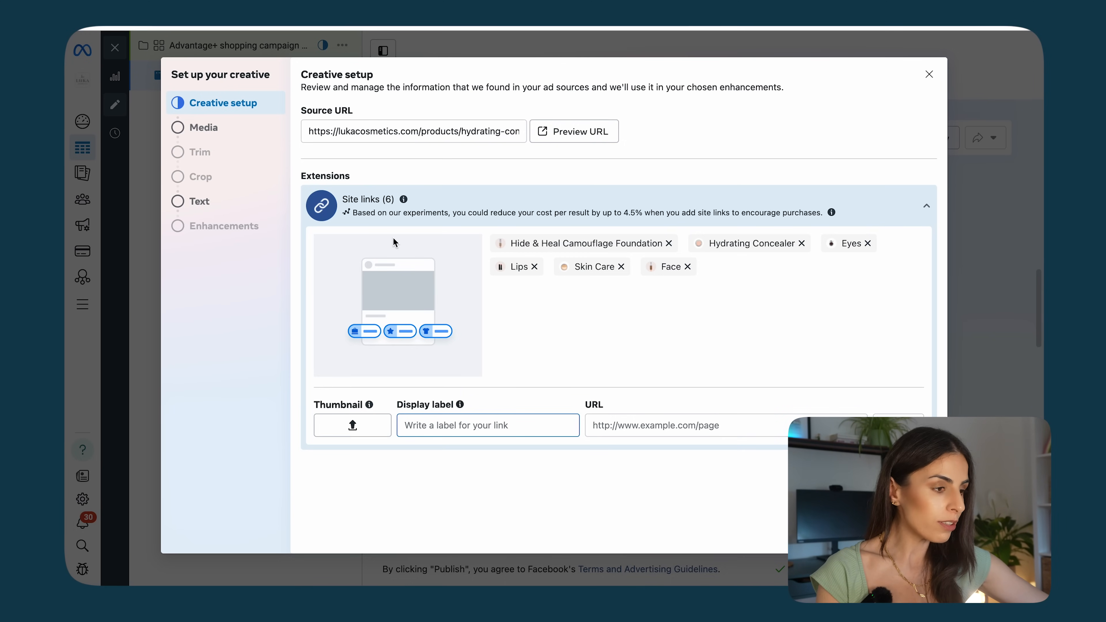
# Step: Select the first account video as the ad media and continue through the trim, crop and text steps
pyautogui.click(209, 129)
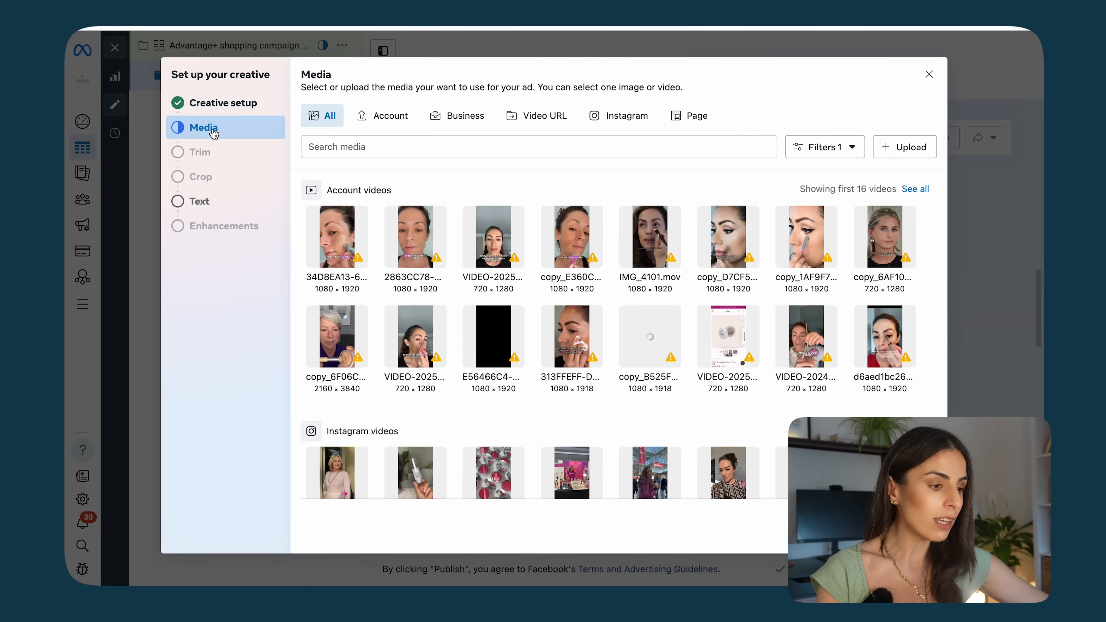
pyautogui.click(327, 246)
pyautogui.click(906, 532)
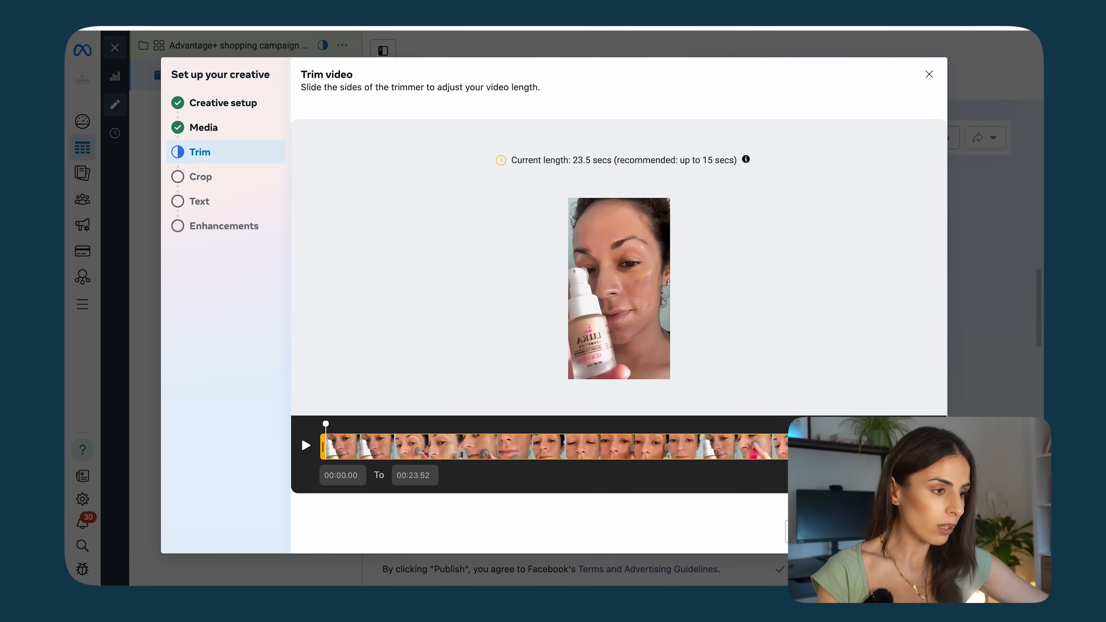
pyautogui.click(906, 532)
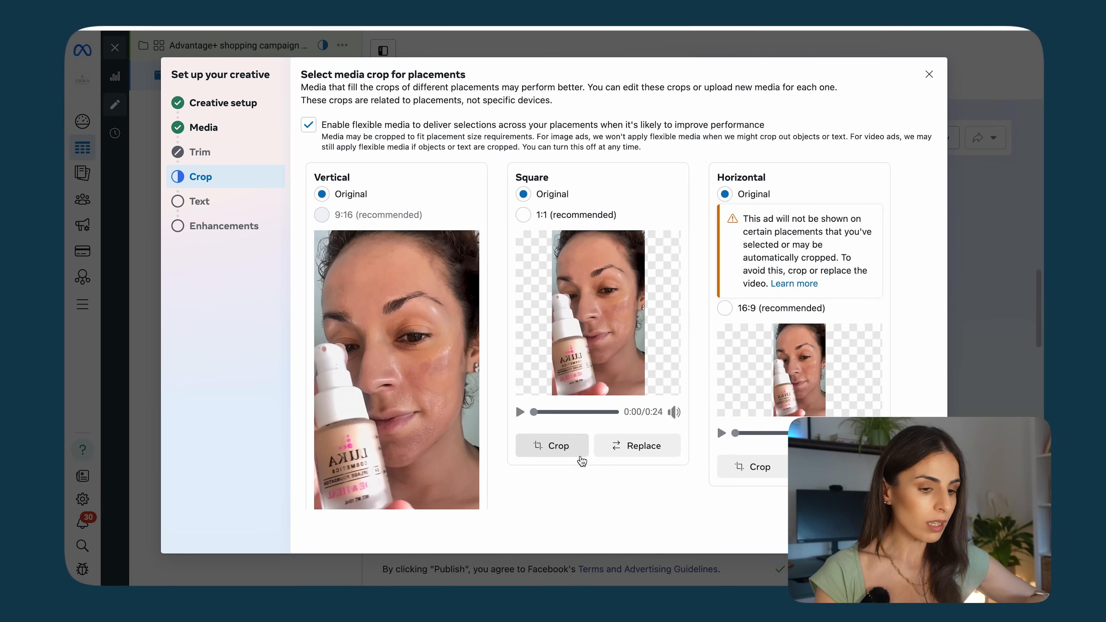
pyautogui.click(918, 532)
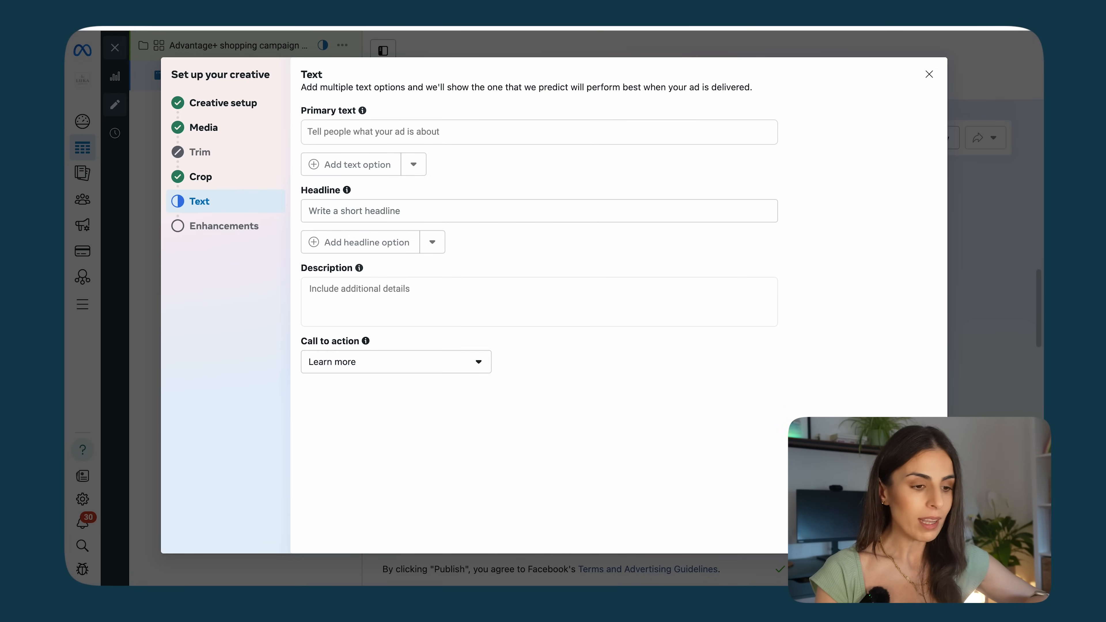
pyautogui.click(920, 532)
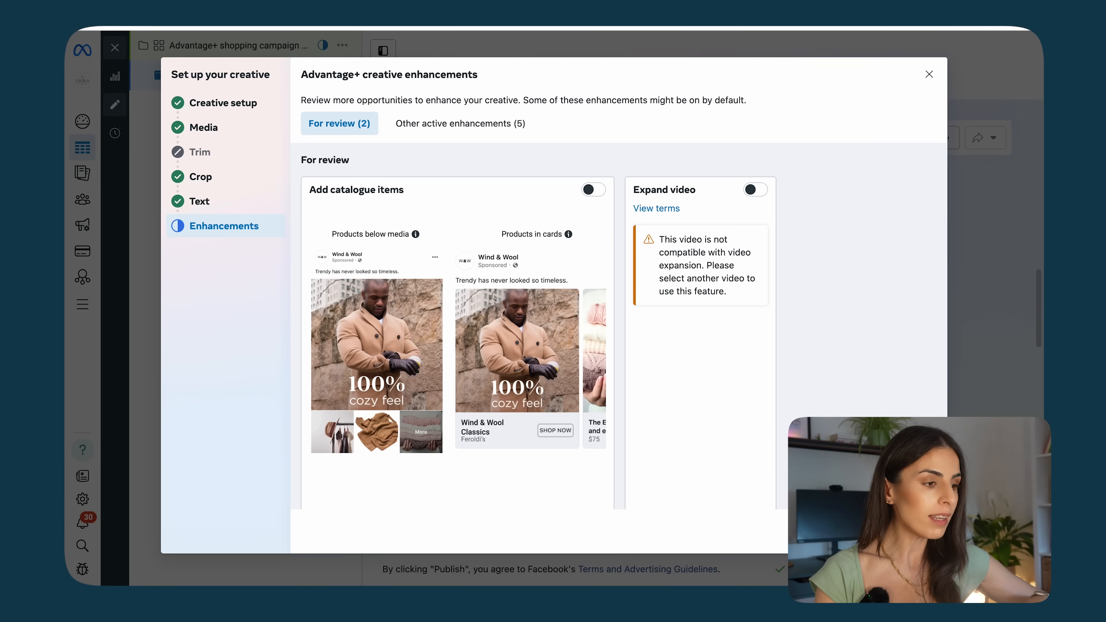
# Step: Review the Advantage+ creative enhancements and finish the creative setup
pyautogui.scroll(-10, 506, 474)
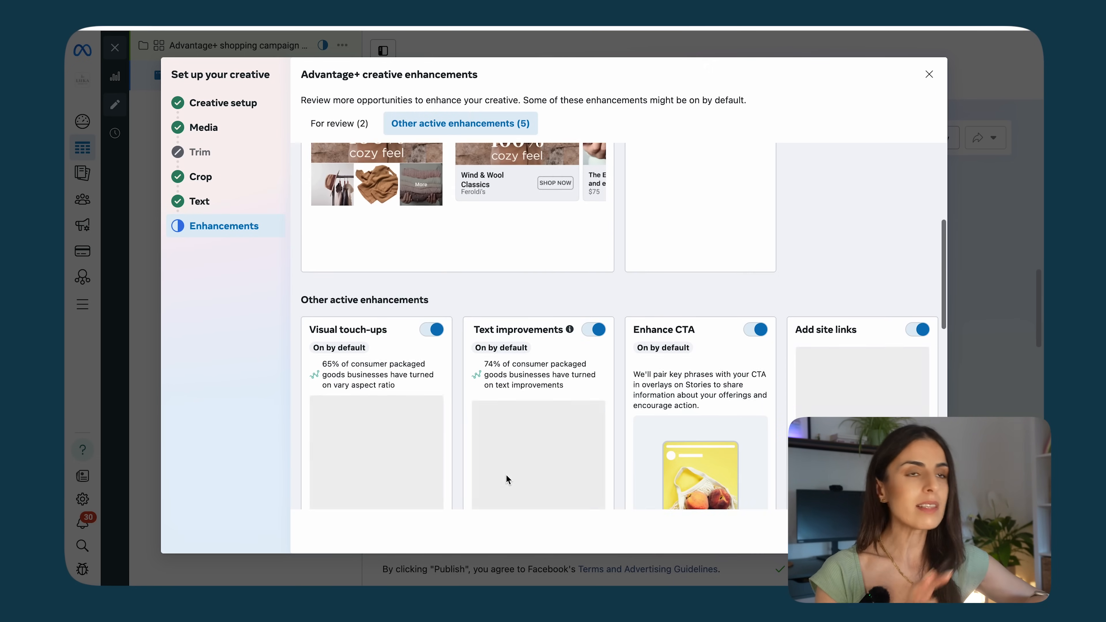
pyautogui.scroll(-1, 506, 475)
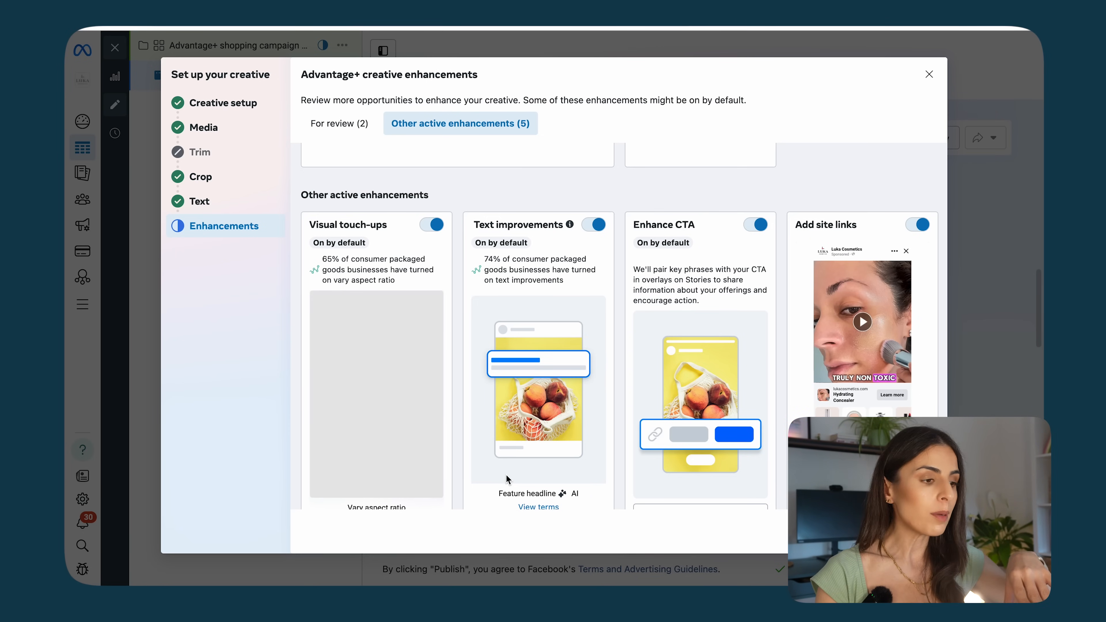
pyautogui.scroll(-1, 506, 474)
pyautogui.scroll(10, 488, 361)
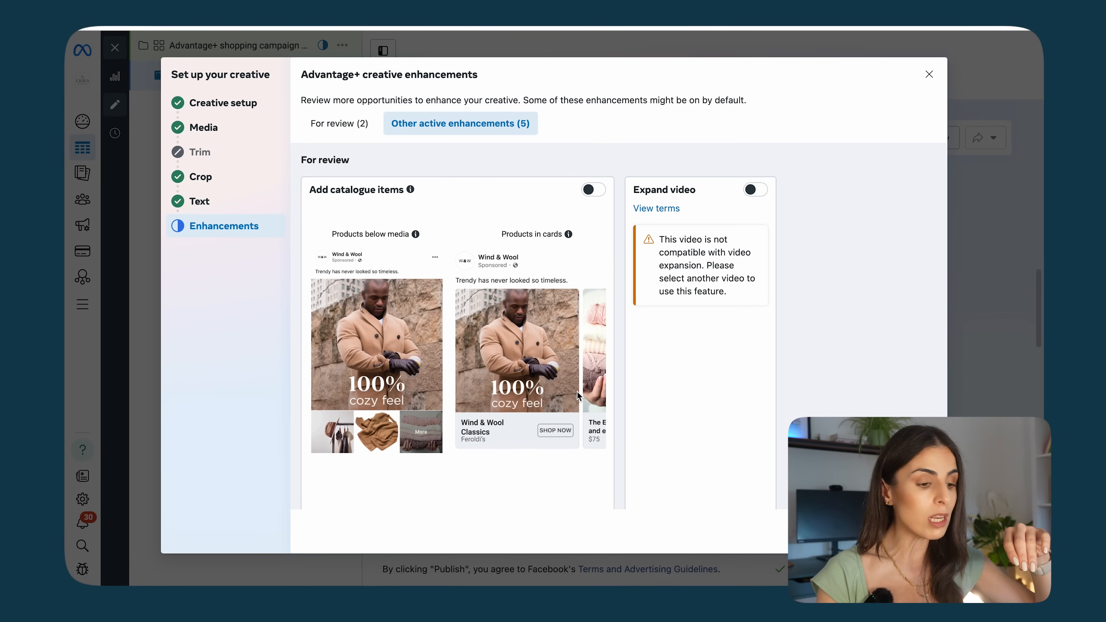
pyautogui.scroll(-10, 577, 391)
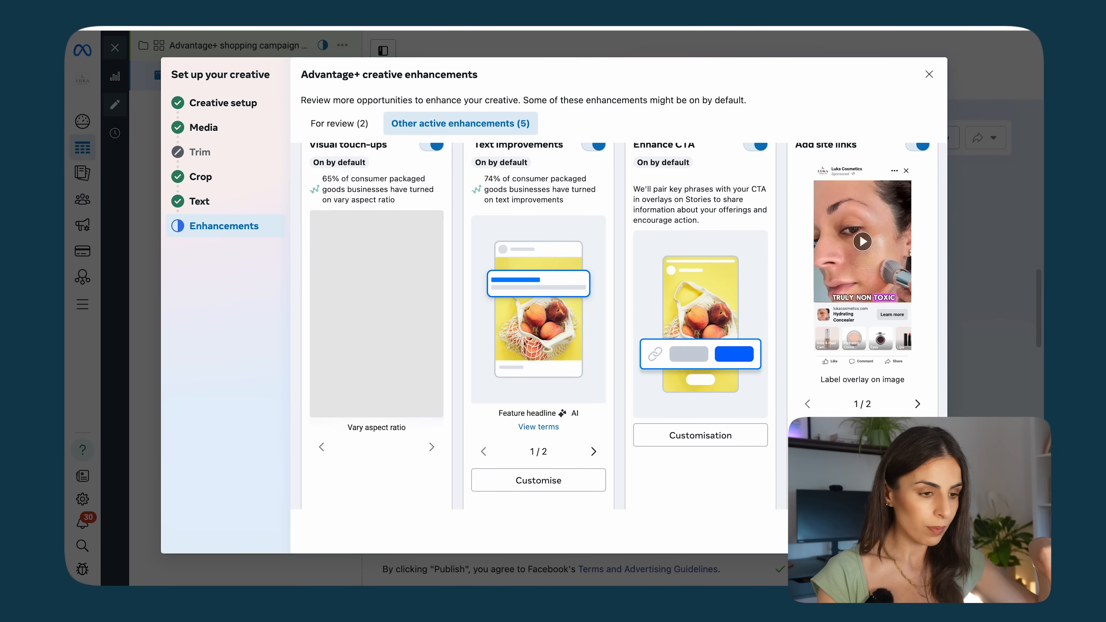
pyautogui.click(920, 532)
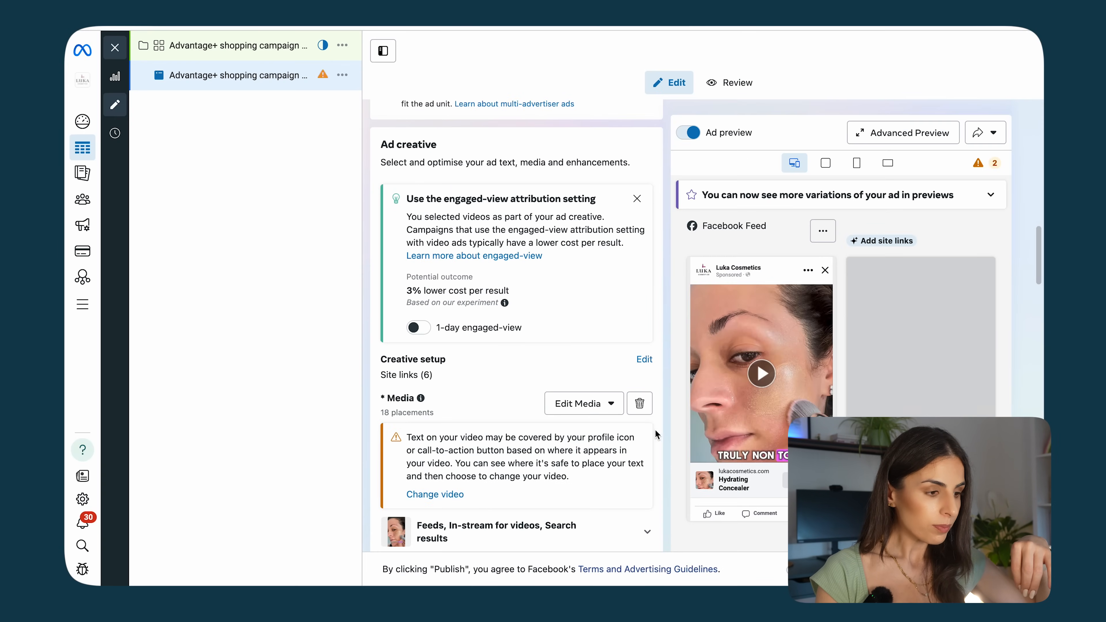
# Step: Paste the prepared Hide & Heal Camouflage Foundation copy into the ad's primary text
pyautogui.scroll(-10, 543, 393)
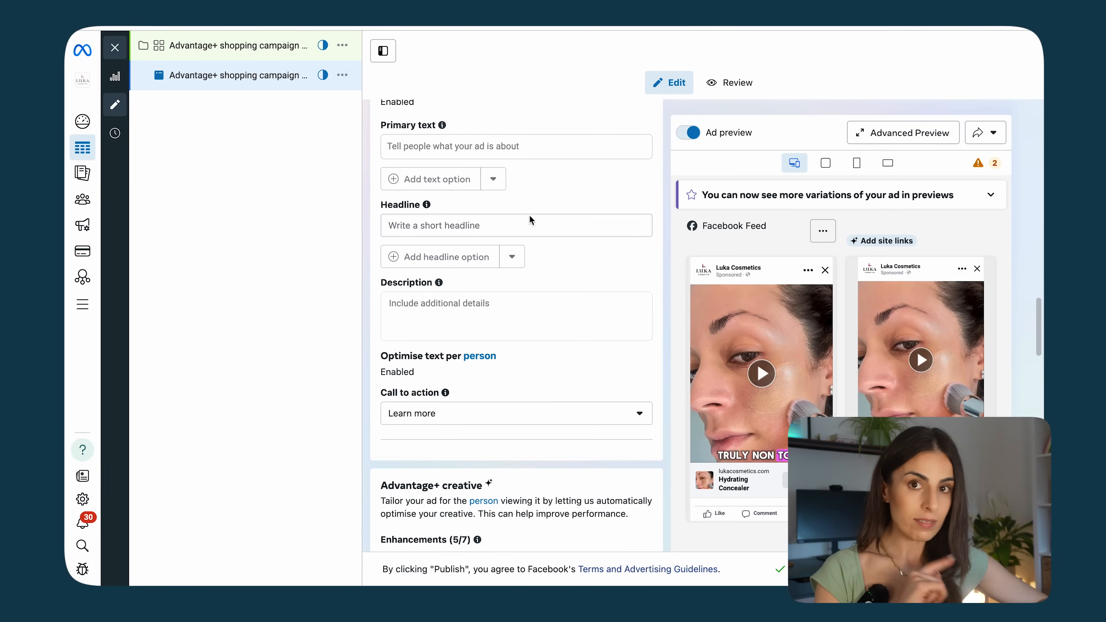
pyautogui.scroll(2, 532, 221)
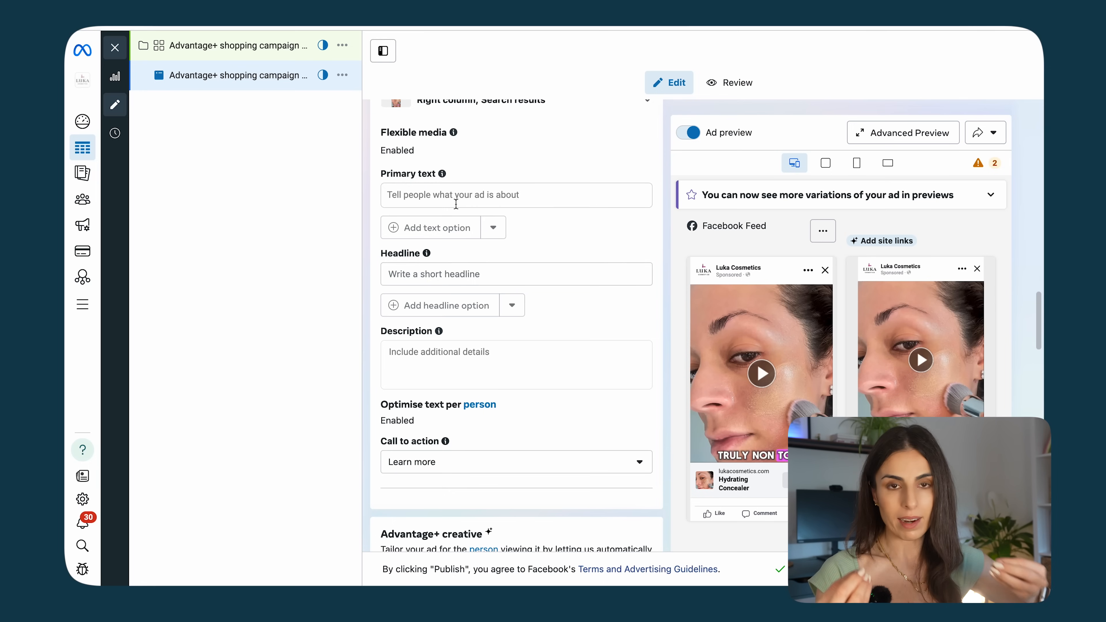
pyautogui.click(456, 203)
pyautogui.write('Are you looking to smooth your skin or cover Discoloration, Rosacea, Melasma, Sun Spots, or Blemishes? We have the perfect solution for you! 😍  We specifically Formulated Hide & Heal Camouflage Foundation for Problematic and Sensitive Skin.  🌟 Contains Aloe & Squalane so it is gentle and soothing 🌟 Extremely pigmented offers Superior Coverage 🌟 Customers report it feels so light on the skin 🌟 It glides on easily and stays put all day 🌟 Clean Beauty Formula 🌟 Cruelty Free  Find out why Dermatologists Recommend this foundation for over 16 years. Shop Now at www.lukacosmetics.com')
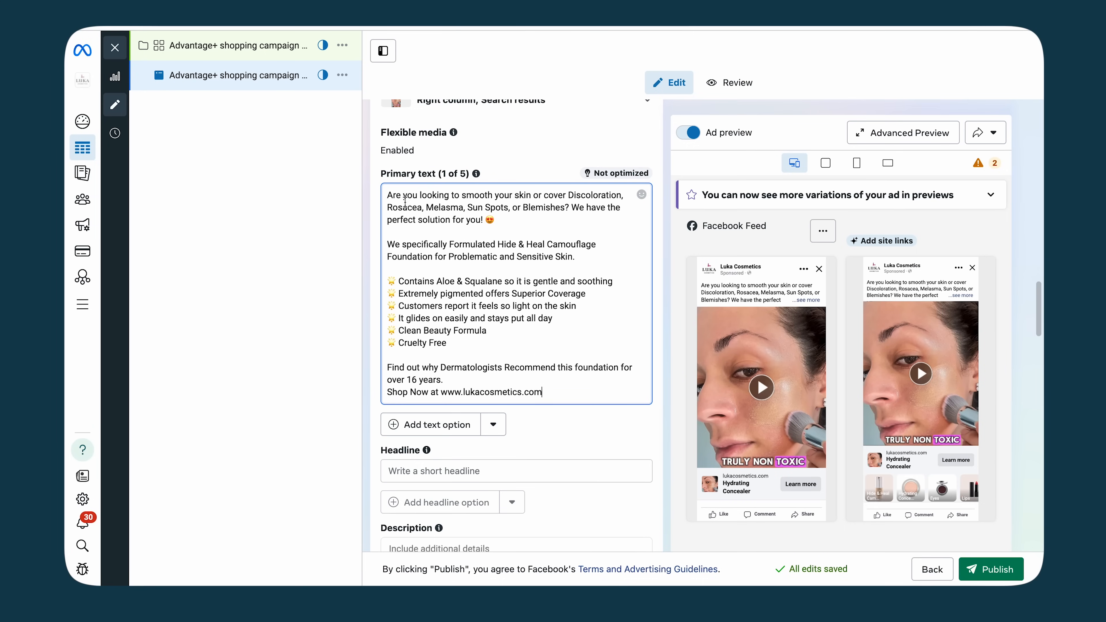
# Step: Review the primary text and the Advantage+ creative text generation variations
pyautogui.moveTo(385, 196); pyautogui.dragTo(451, 197)
pyautogui.scroll(-2, 469, 208)
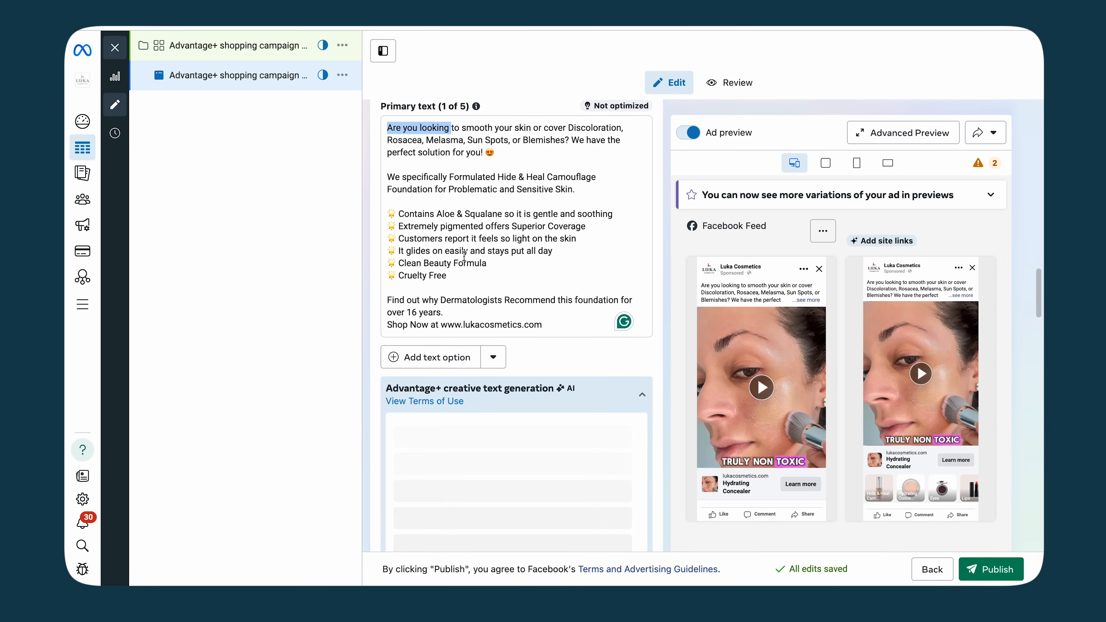
pyautogui.moveTo(448, 275); pyautogui.dragTo(383, 206)
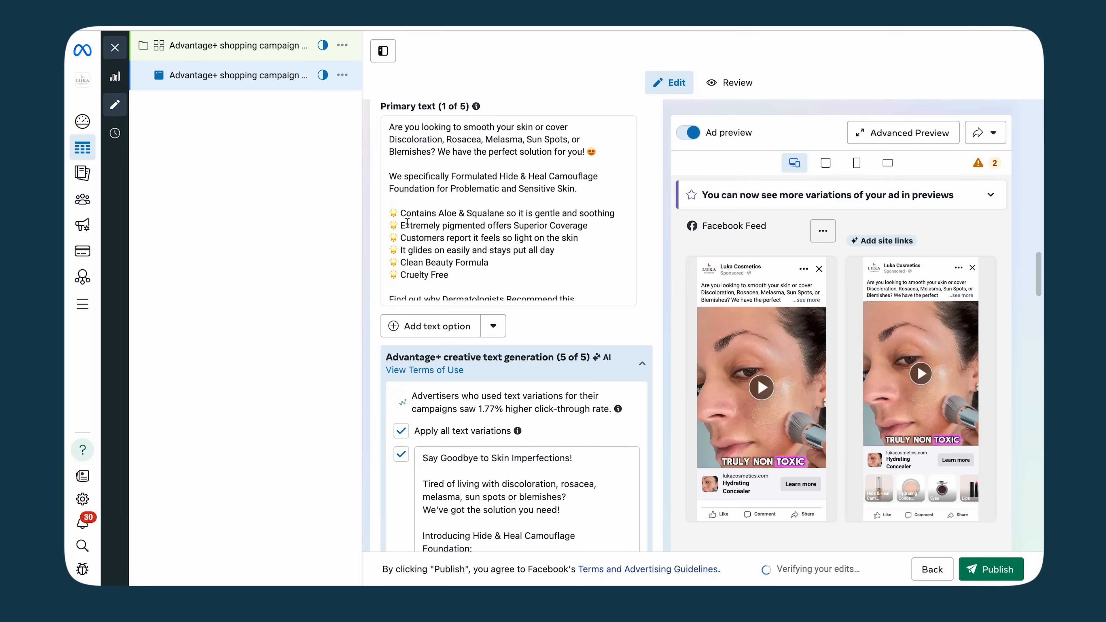
pyautogui.scroll(-3, 466, 182)
pyautogui.click(469, 152)
pyautogui.scroll(-1, 469, 154)
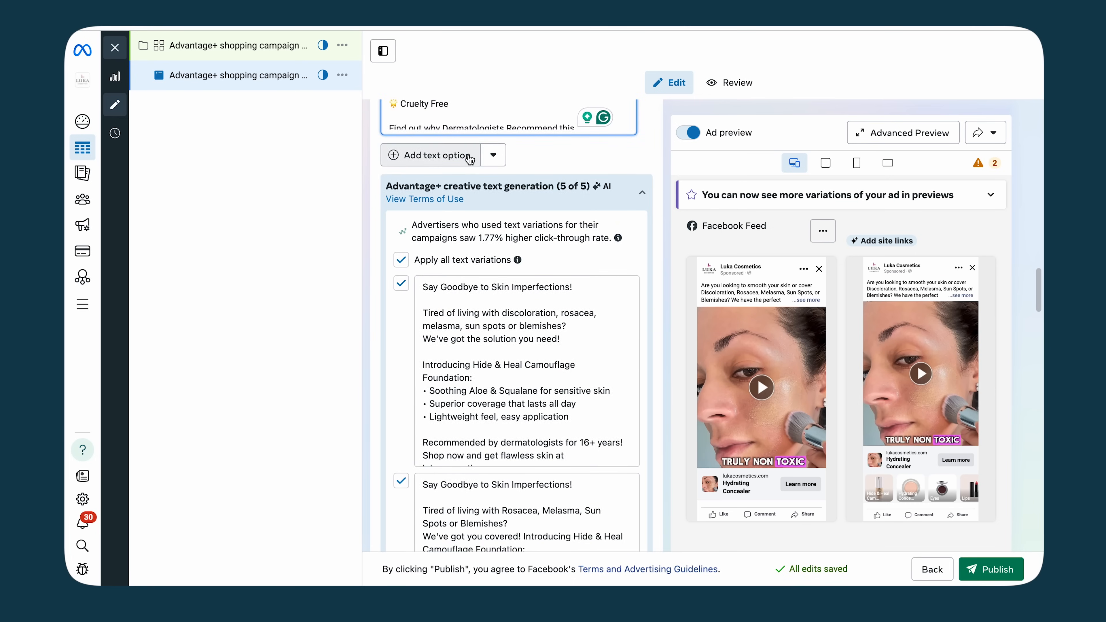
pyautogui.scroll(4, 469, 153)
pyautogui.press('Down')
pyautogui.press('Down')
pyautogui.press('Down')
pyautogui.press('Down')
pyautogui.press('Down')
pyautogui.press('Down')
pyautogui.press('Down')
pyautogui.press('Down')
pyautogui.press('Down')
pyautogui.press('Down')
pyautogui.press('Down')
pyautogui.press('Down')
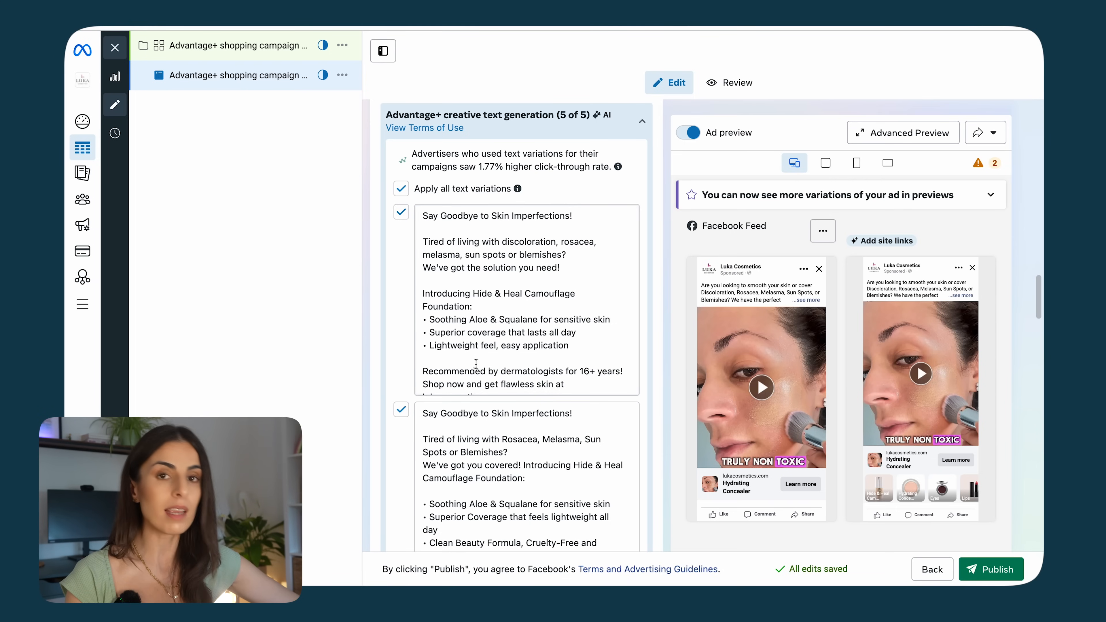
pyautogui.scroll(-1, 475, 364)
pyautogui.scroll(-1, 476, 364)
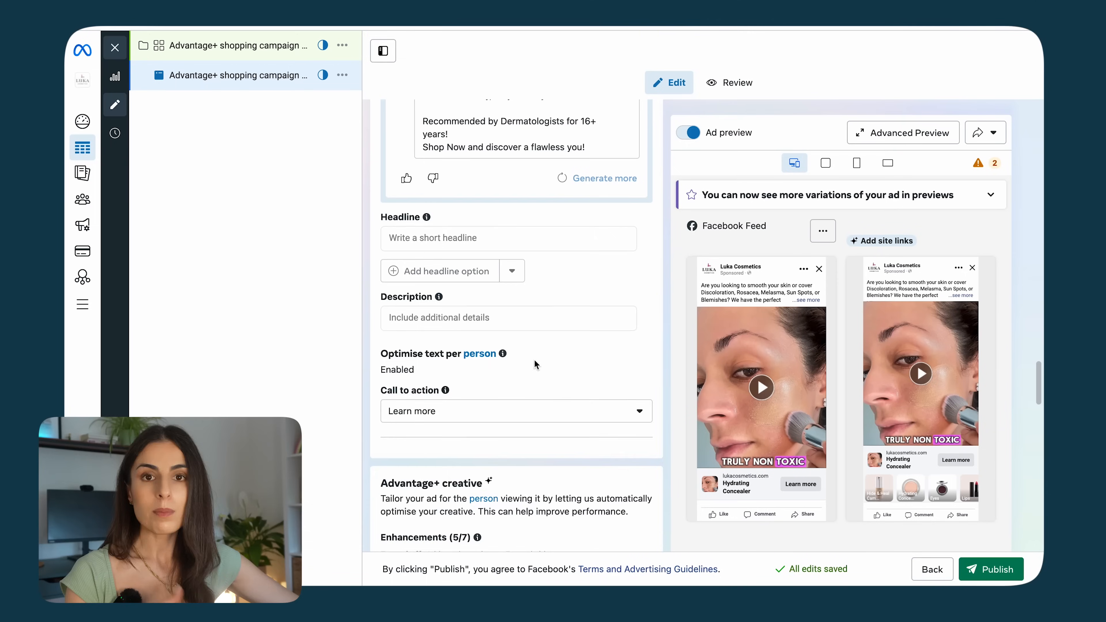
pyautogui.scroll(2, 533, 360)
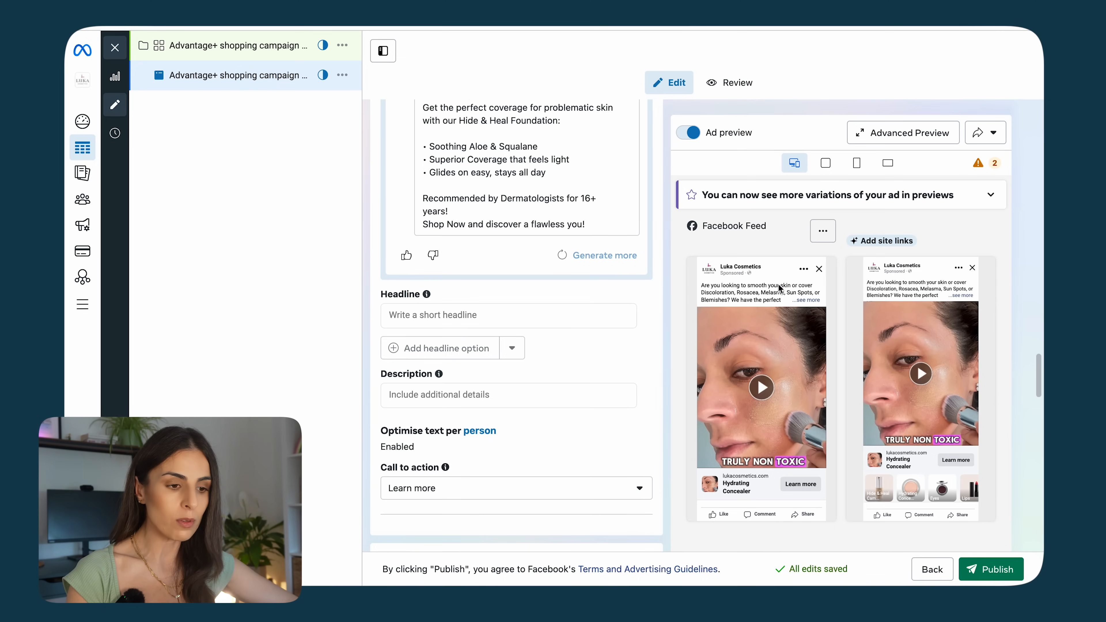
pyautogui.scroll(-2, 779, 222)
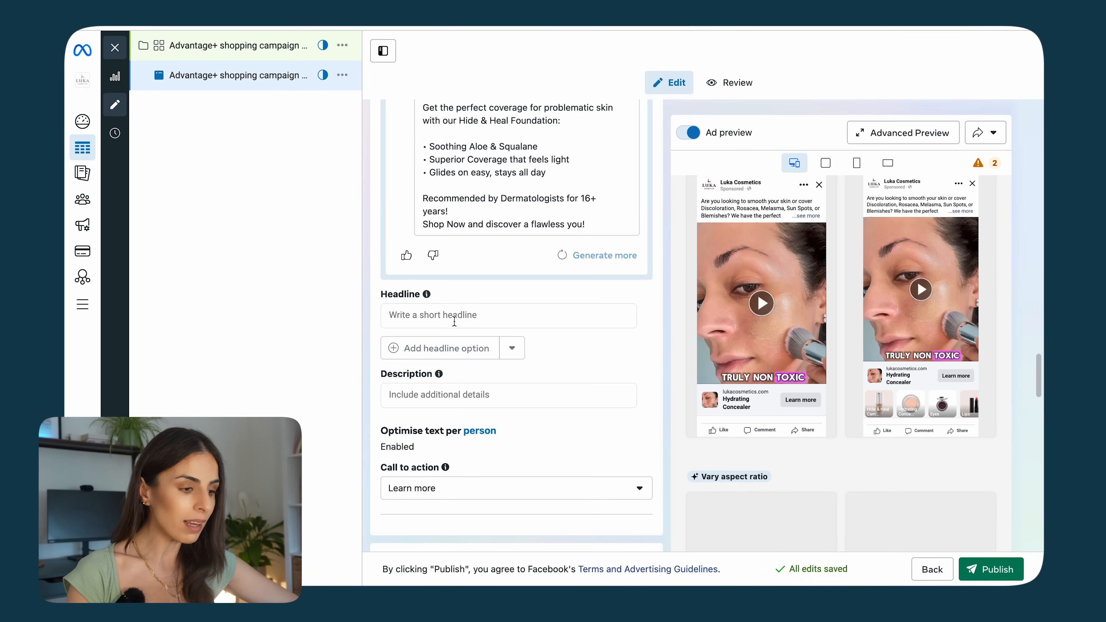
# Step: Enter the headline Non Toxic Foundation covers all skin imperfections
pyautogui.click(454, 316)
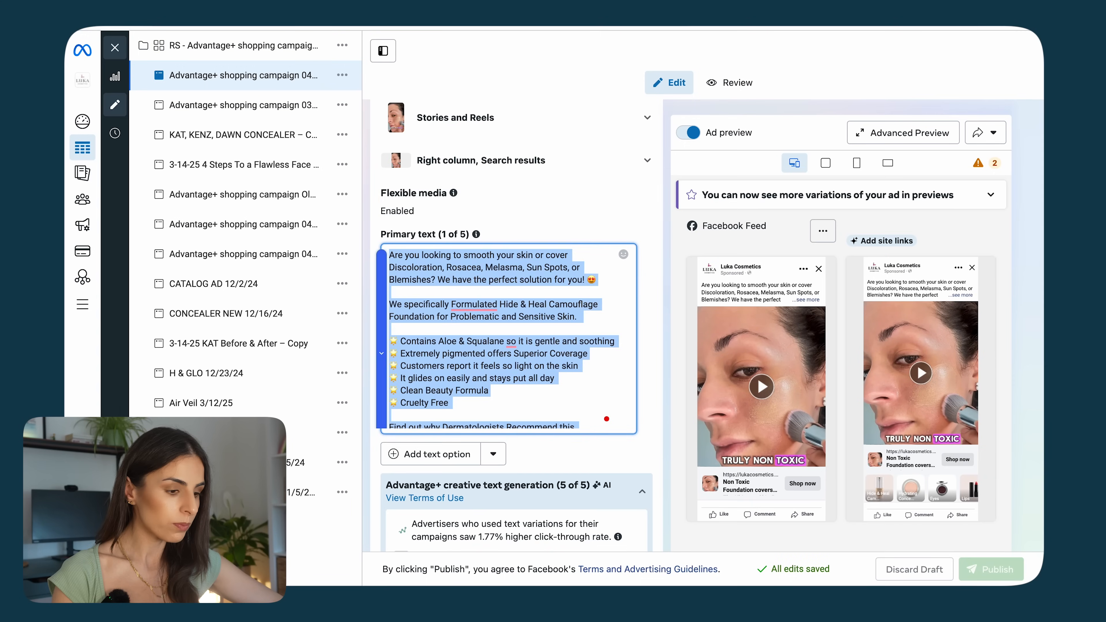
pyautogui.scroll(-15, 520, 187)
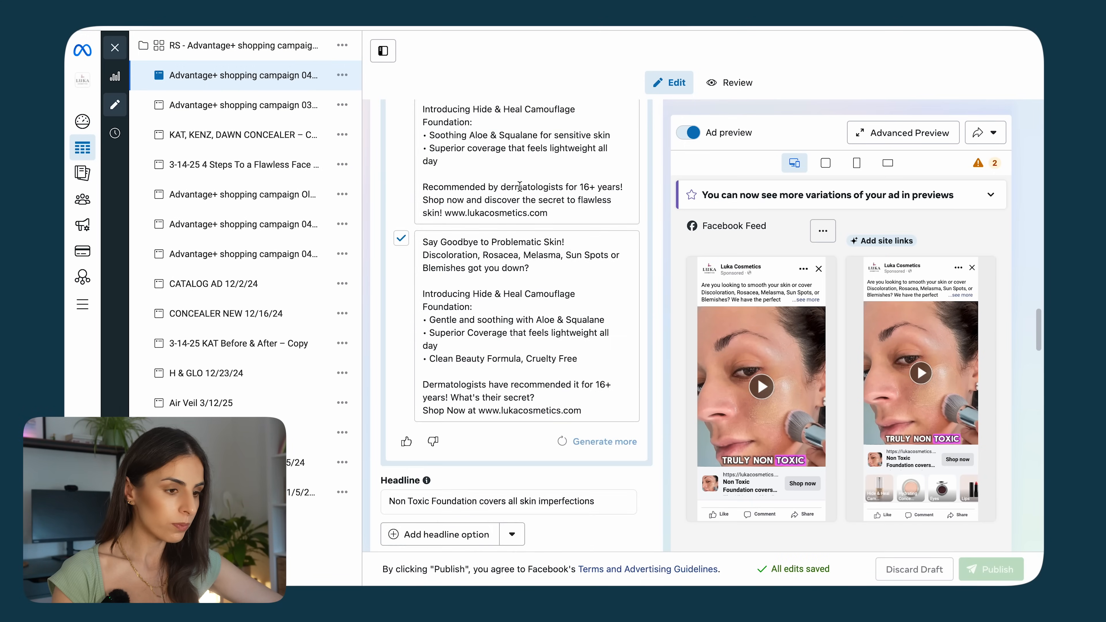
pyautogui.moveTo(599, 188); pyautogui.dragTo(346, 176)
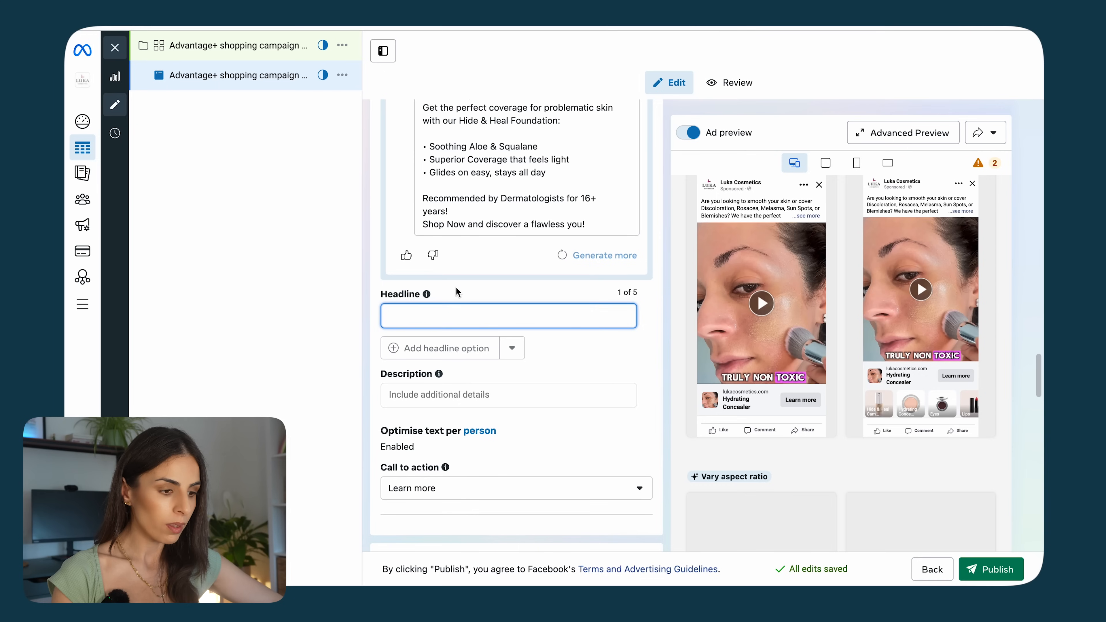
pyautogui.write('Non Toxic Foundation covers all skin imperfections')
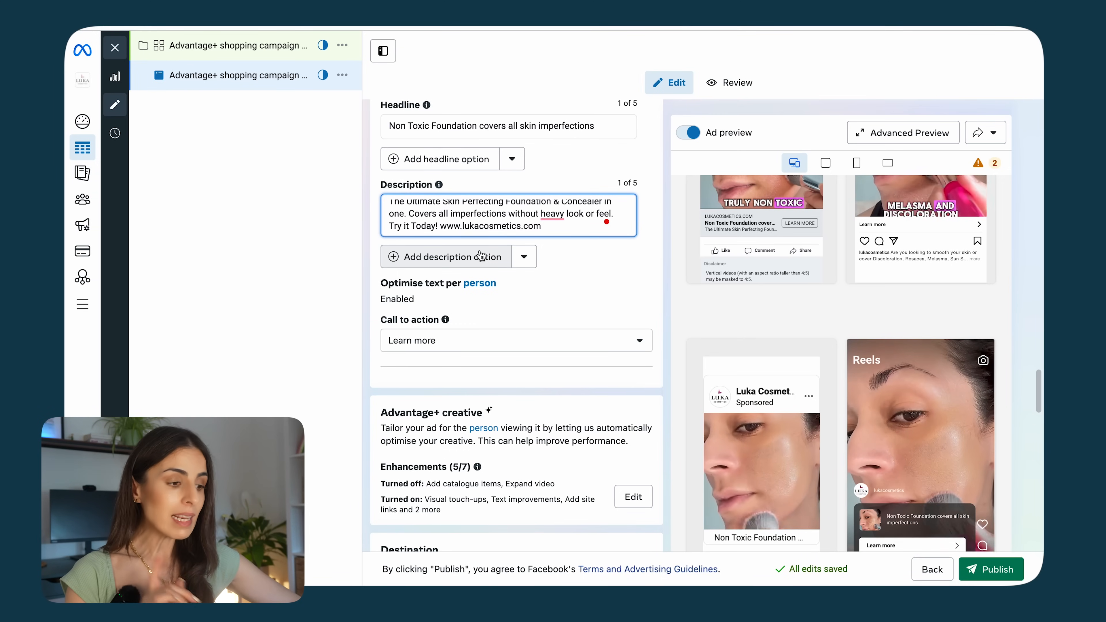
# Step: Set the ad's call to action to Shop now
pyautogui.scroll(-3, 545, 290)
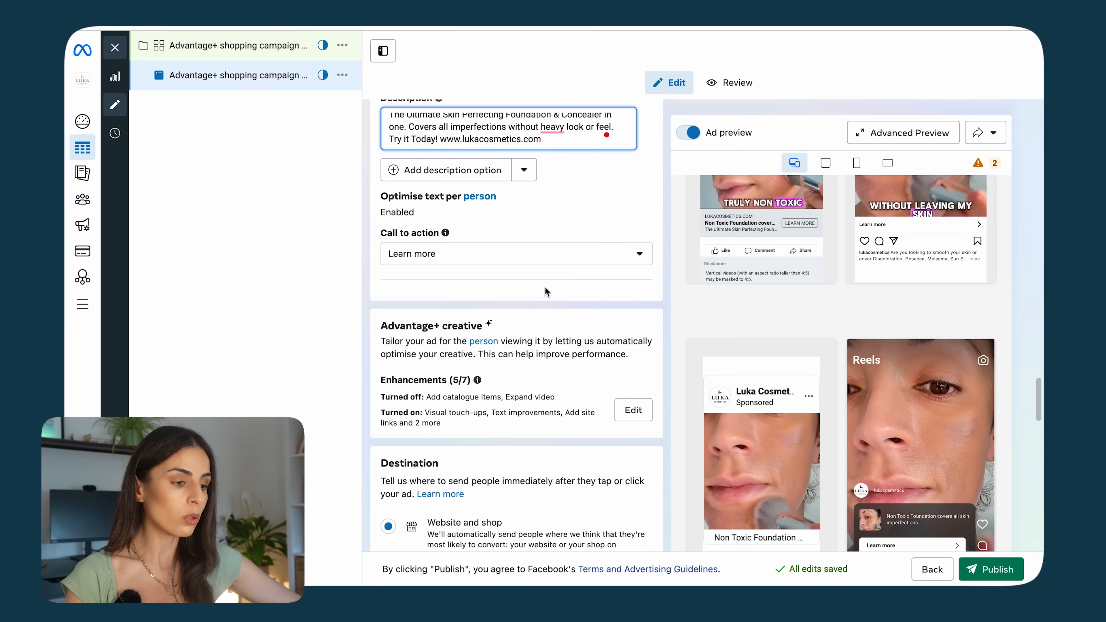
pyautogui.click(459, 258)
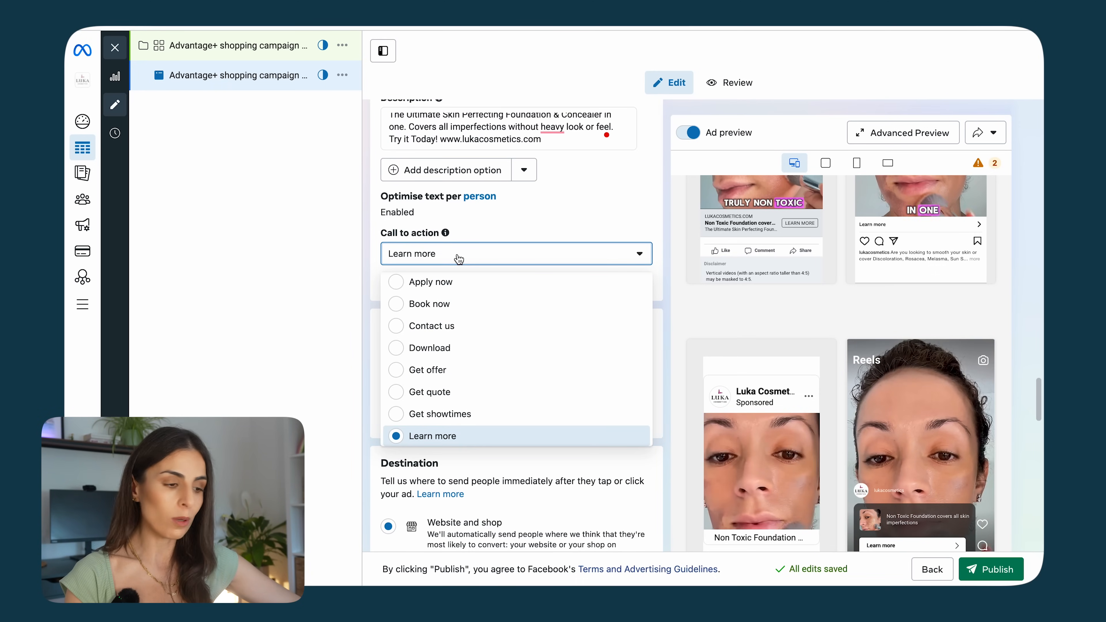
pyautogui.scroll(2, 425, 390)
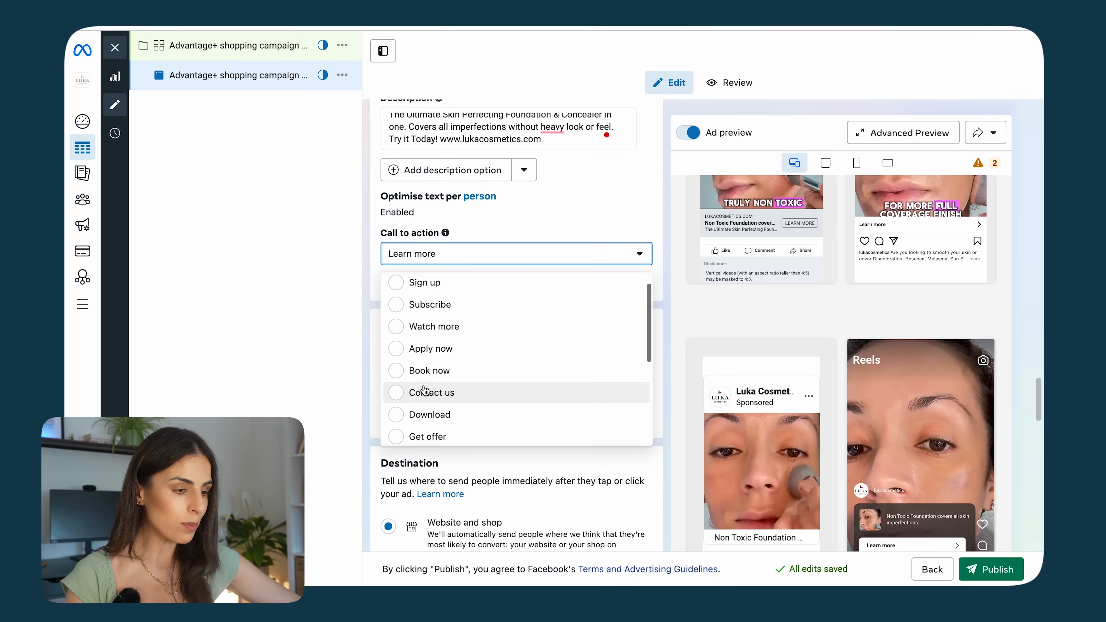
pyautogui.scroll(1, 425, 390)
pyautogui.click(440, 284)
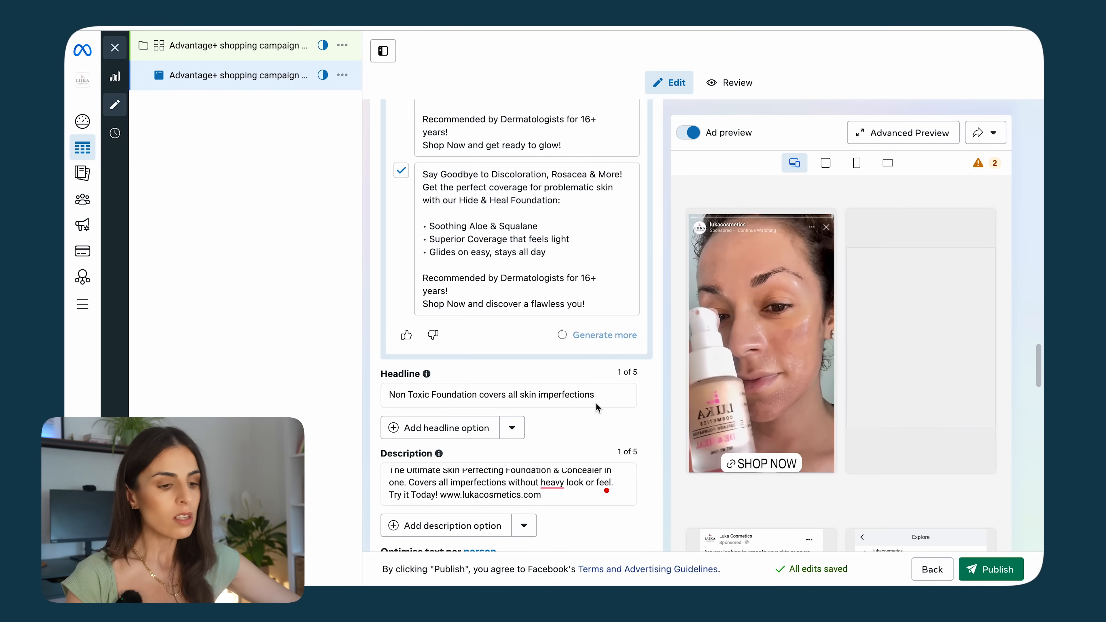
# Step: Review the ad previews, the Advantage+ creative enhancements and the destination website URL and display link
pyautogui.scroll(7, 785, 367)
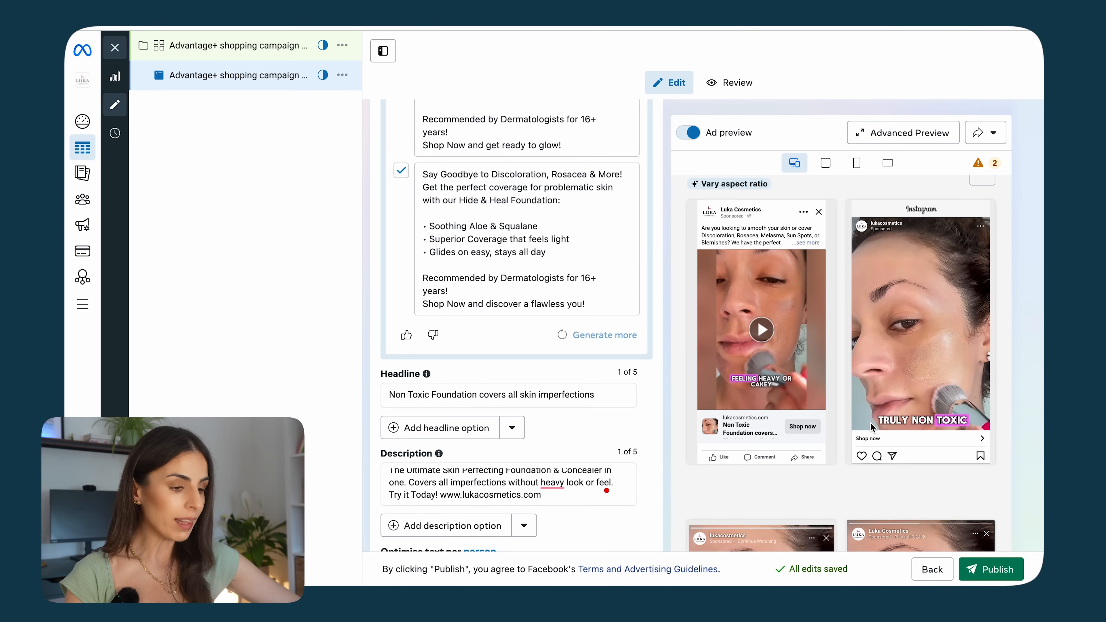
pyautogui.scroll(-15, 658, 414)
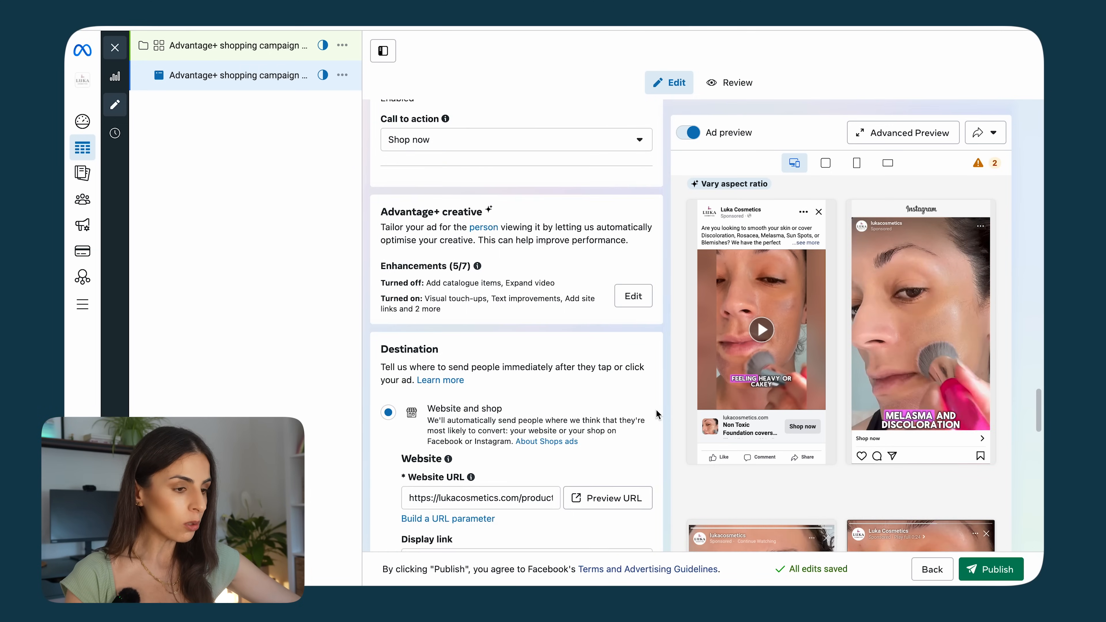
pyautogui.scroll(3, 658, 414)
pyautogui.scroll(2, 573, 298)
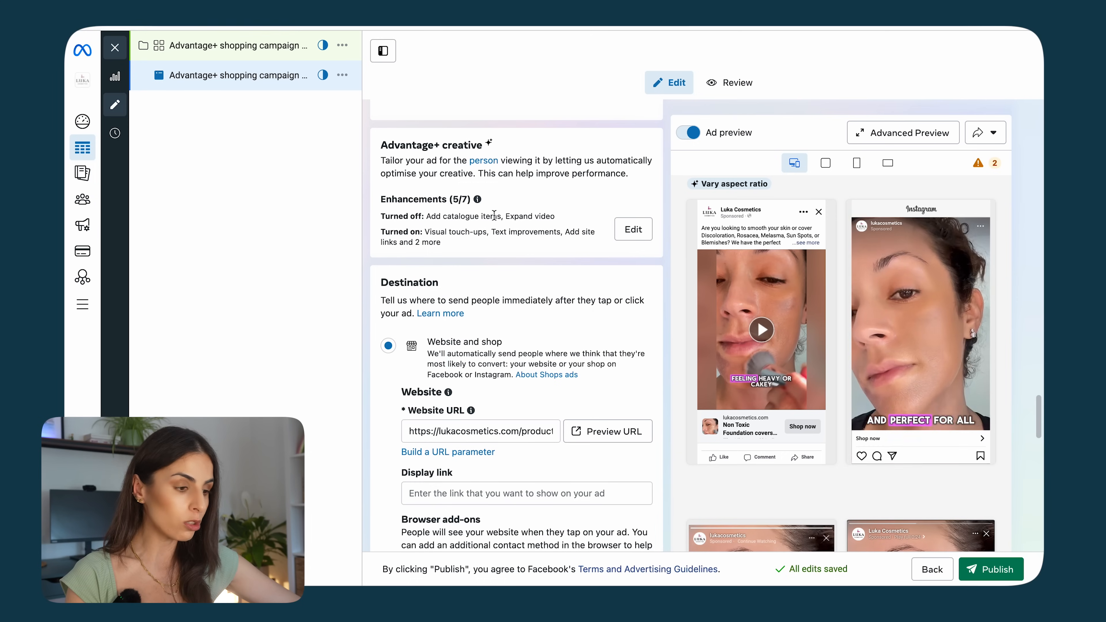
pyautogui.scroll(-5, 493, 215)
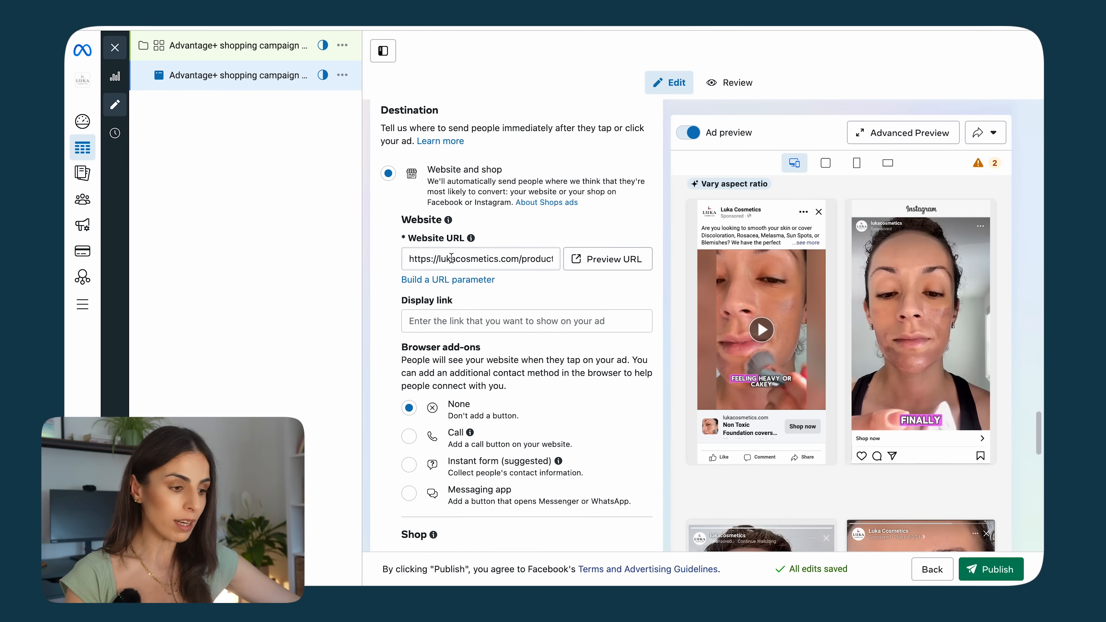
pyautogui.moveTo(422, 261); pyautogui.dragTo(576, 260)
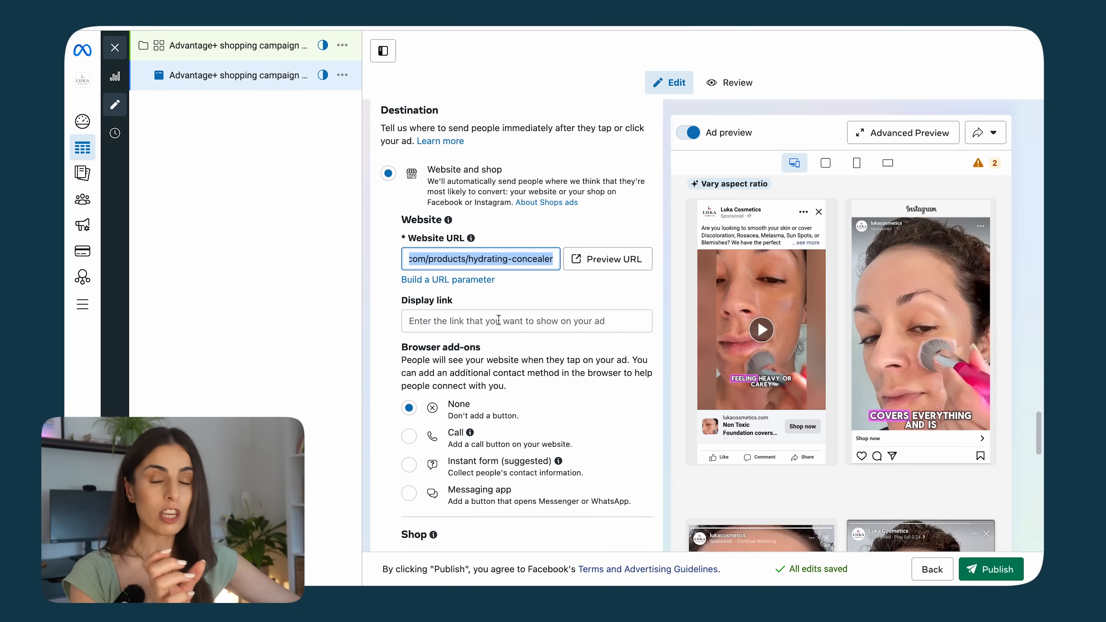
pyautogui.click(473, 322)
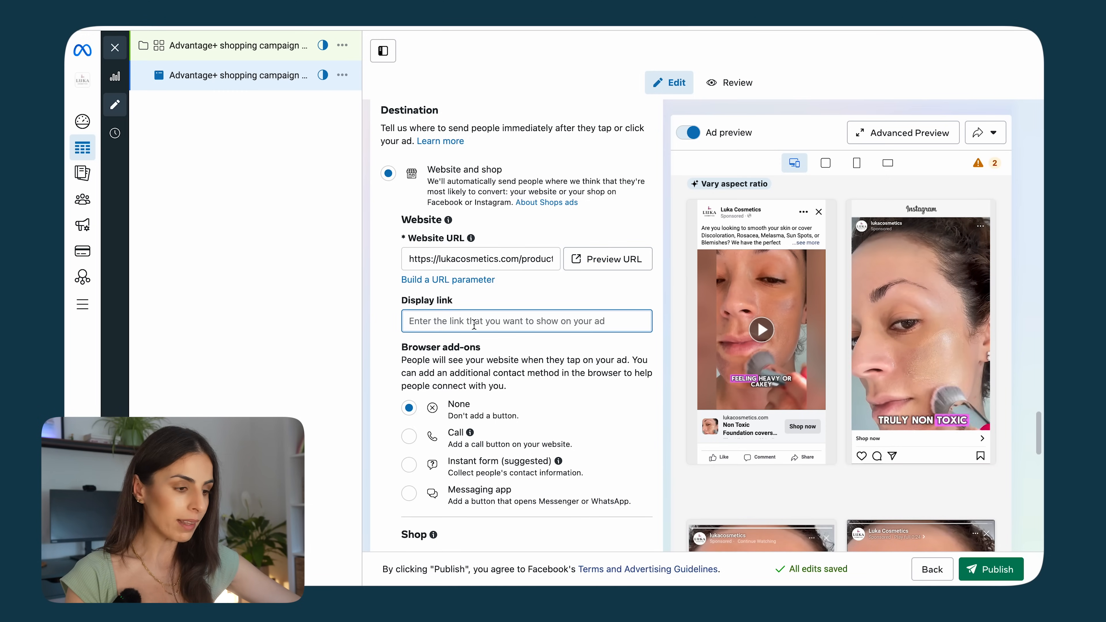
pyautogui.click(413, 272)
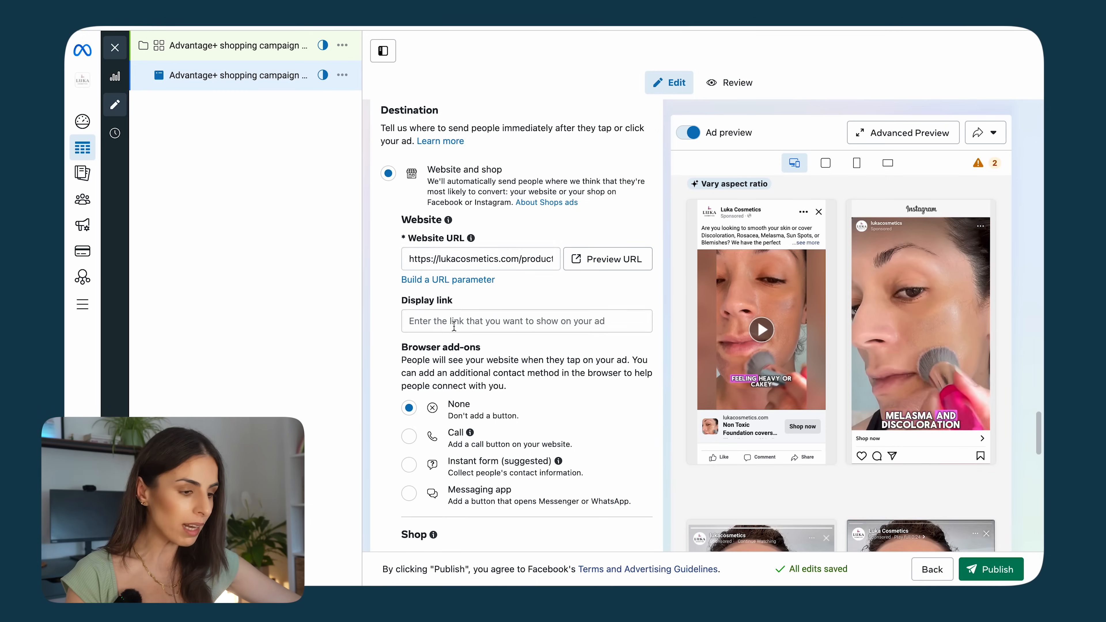
# Step: Set the shop destination to the Hydrating Concealer product
pyautogui.scroll(-2, 446, 325)
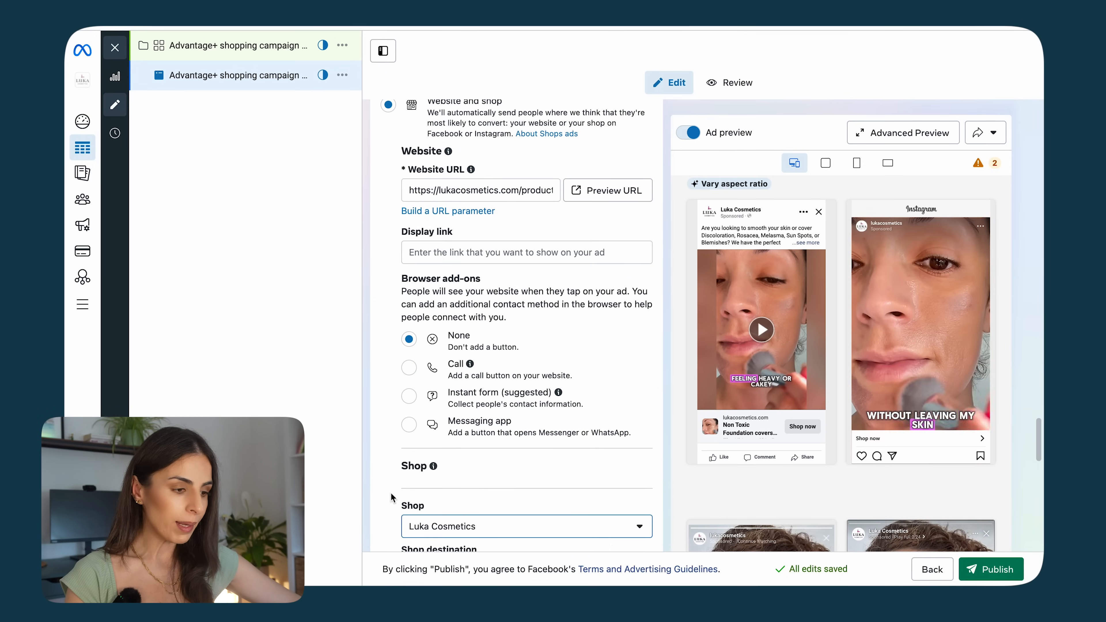
pyautogui.scroll(-5, 520, 417)
pyautogui.click(495, 358)
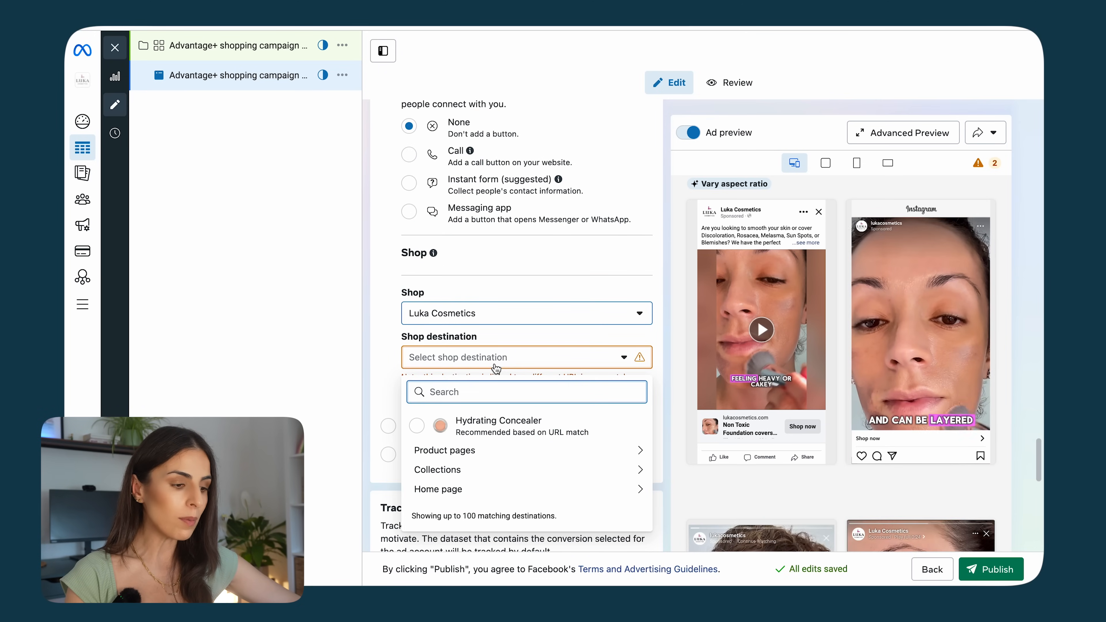
pyautogui.click(495, 366)
pyautogui.click(495, 366)
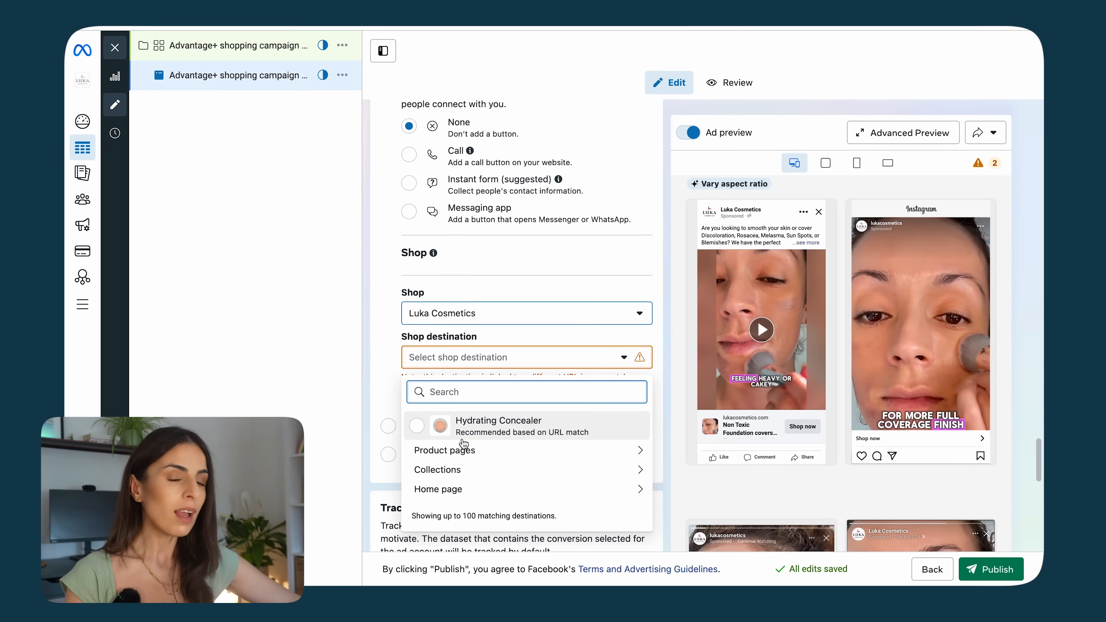
pyautogui.click(464, 436)
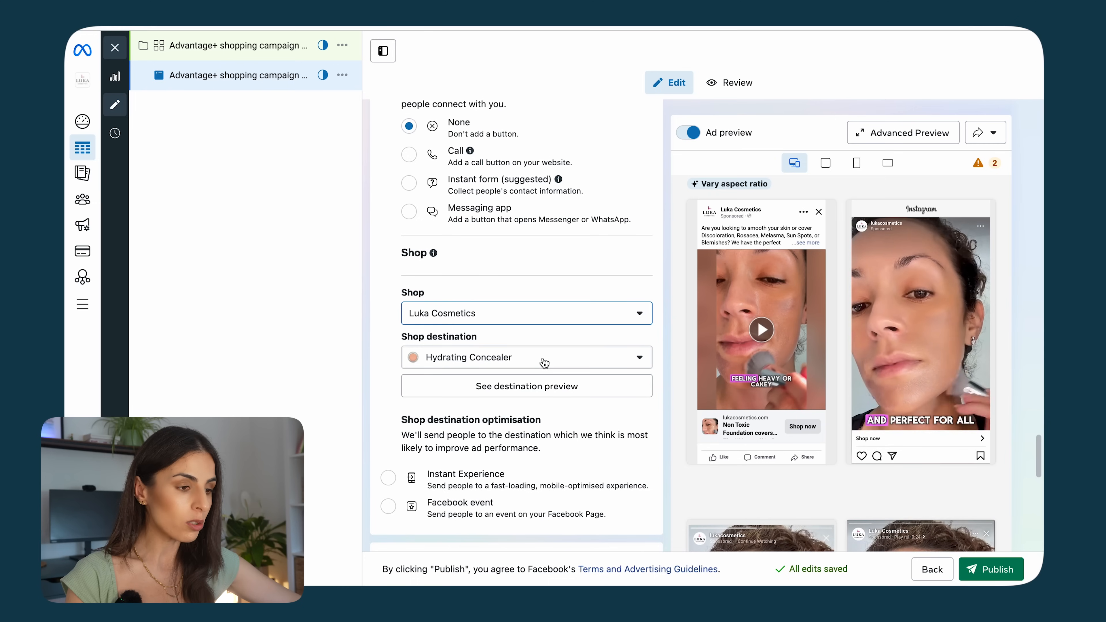
# Step: Scroll through the browser add-ons, shop and tracking settings of the ad
pyautogui.scroll(5, 545, 362)
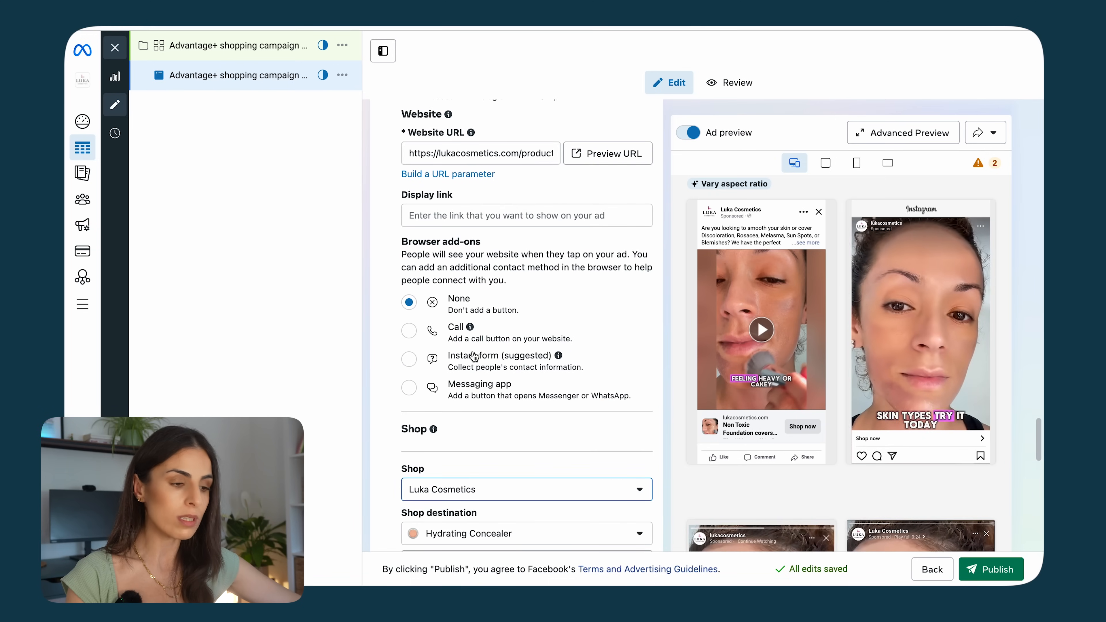
pyautogui.scroll(-7, 474, 356)
pyautogui.scroll(-6, 538, 267)
pyautogui.scroll(-3, 474, 416)
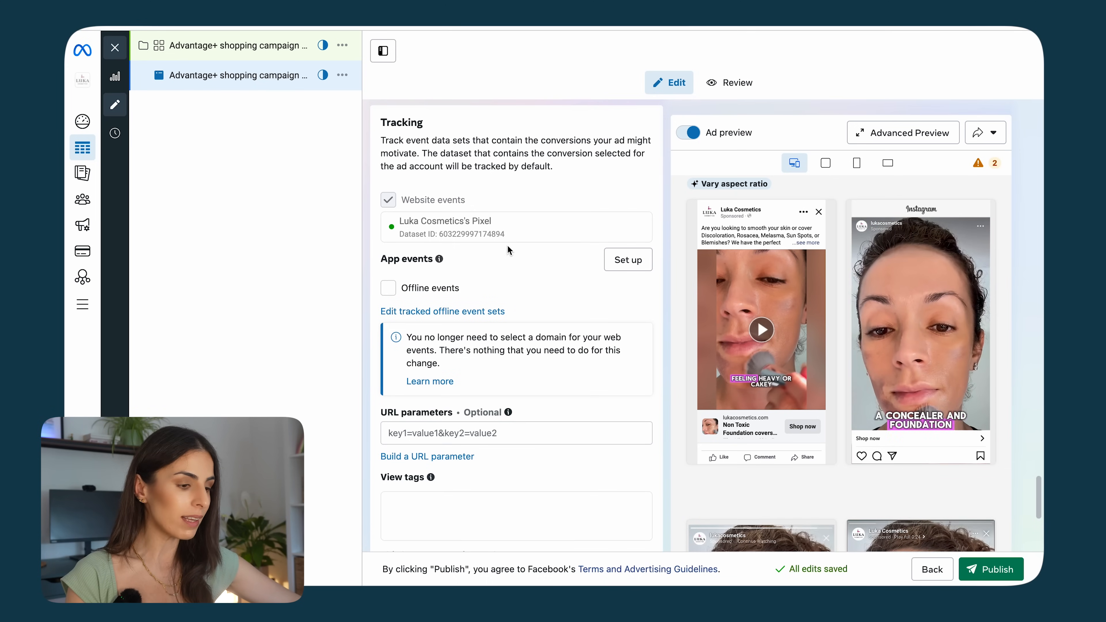
pyautogui.scroll(-8, 451, 412)
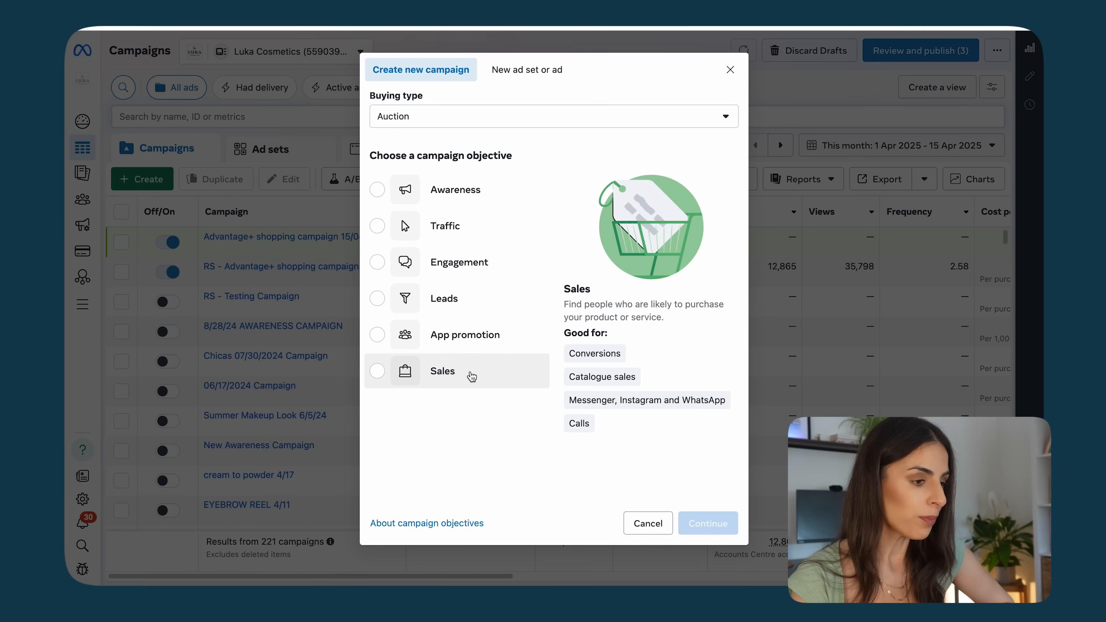
# Step: Create a new campaign with the Sales objective using the Manual sales campaign setup
pyautogui.click(469, 374)
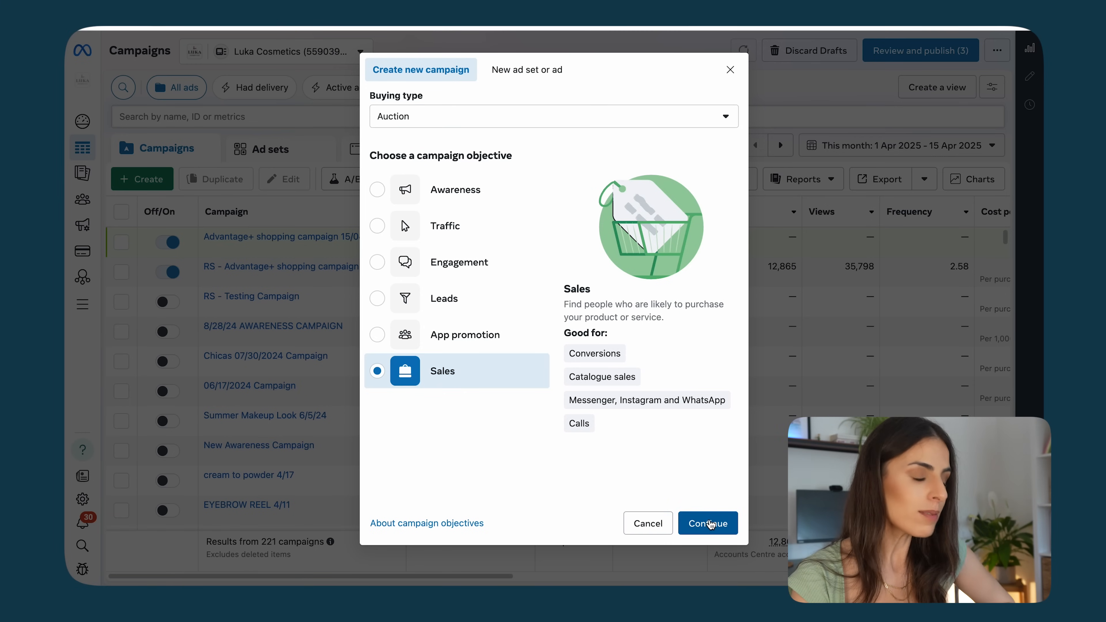
pyautogui.click(707, 523)
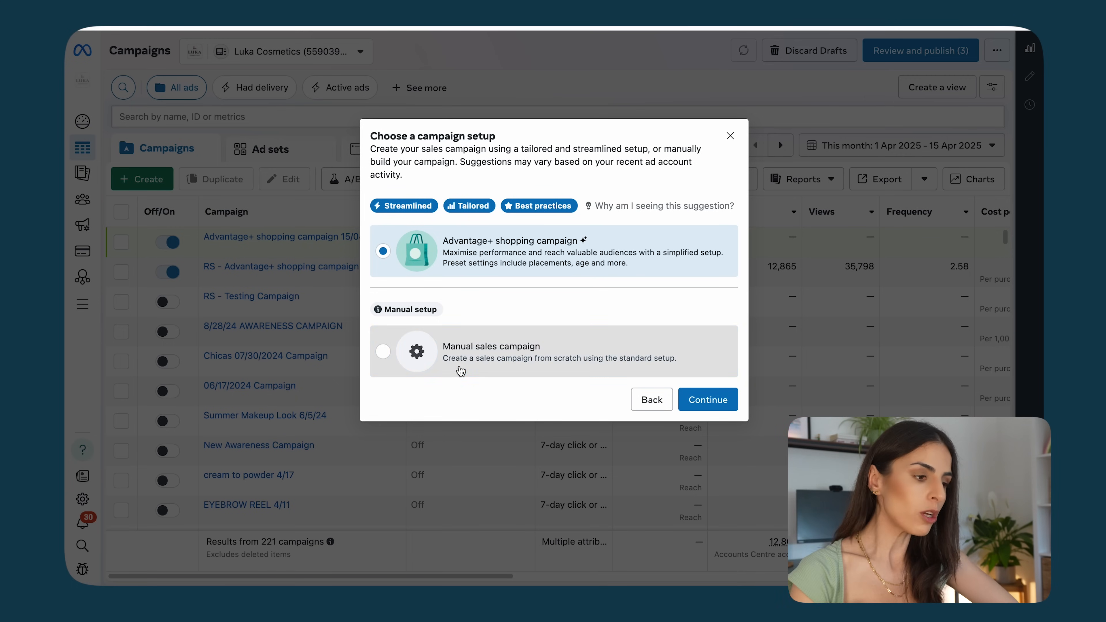
pyautogui.click(468, 372)
pyautogui.click(718, 399)
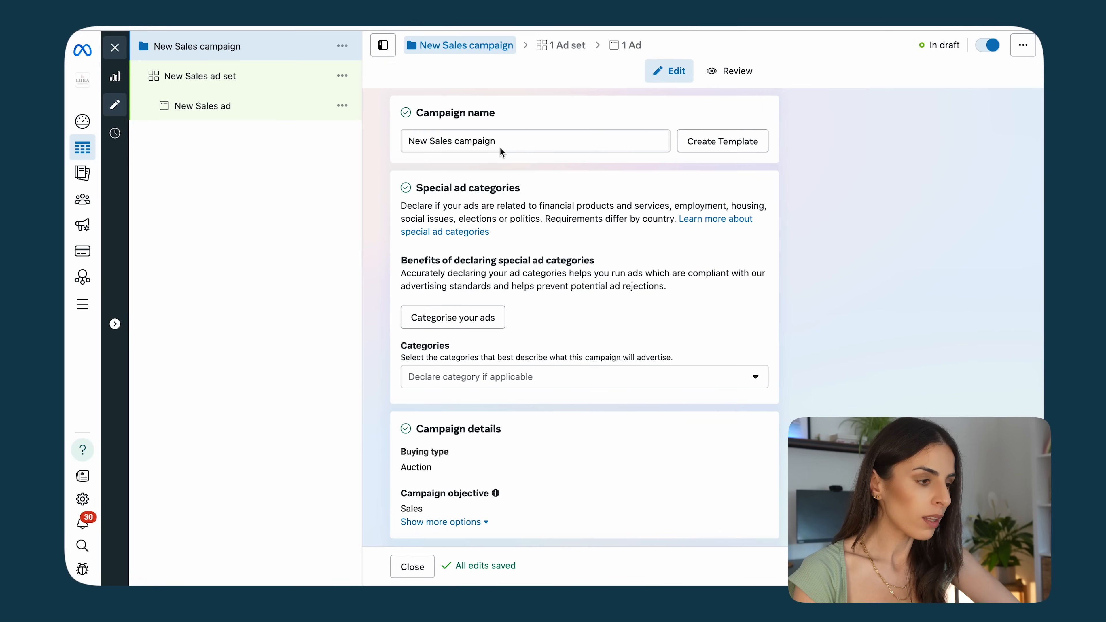
# Step: Review the new campaign's catalogue, campaign budget, A/B test and audience segment reporting settings
pyautogui.scroll(-7, 492, 313)
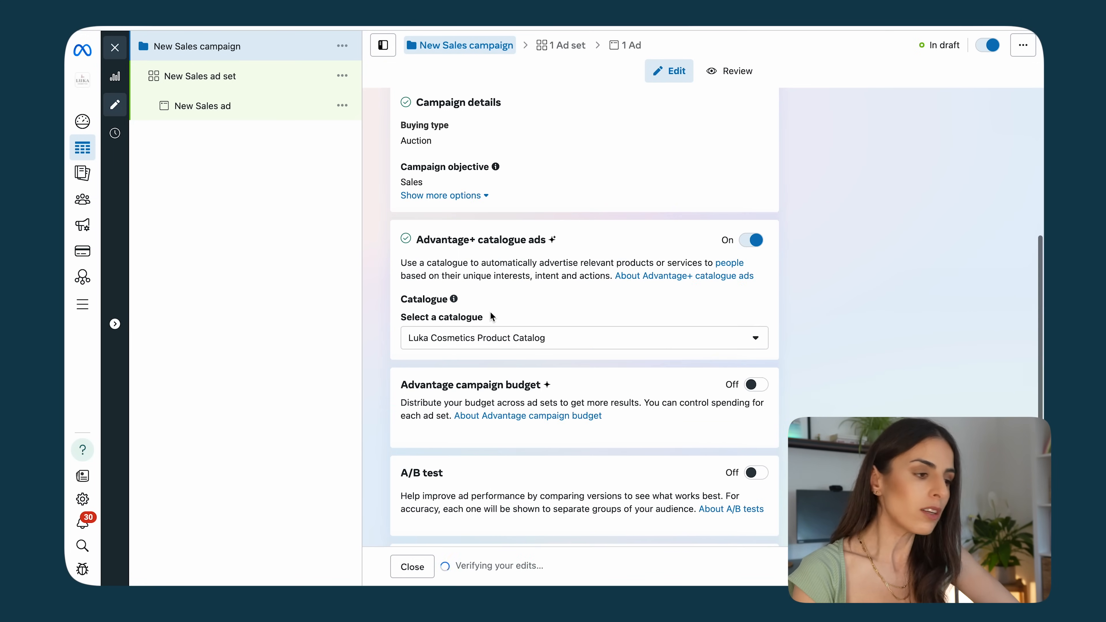
pyautogui.scroll(-2, 491, 317)
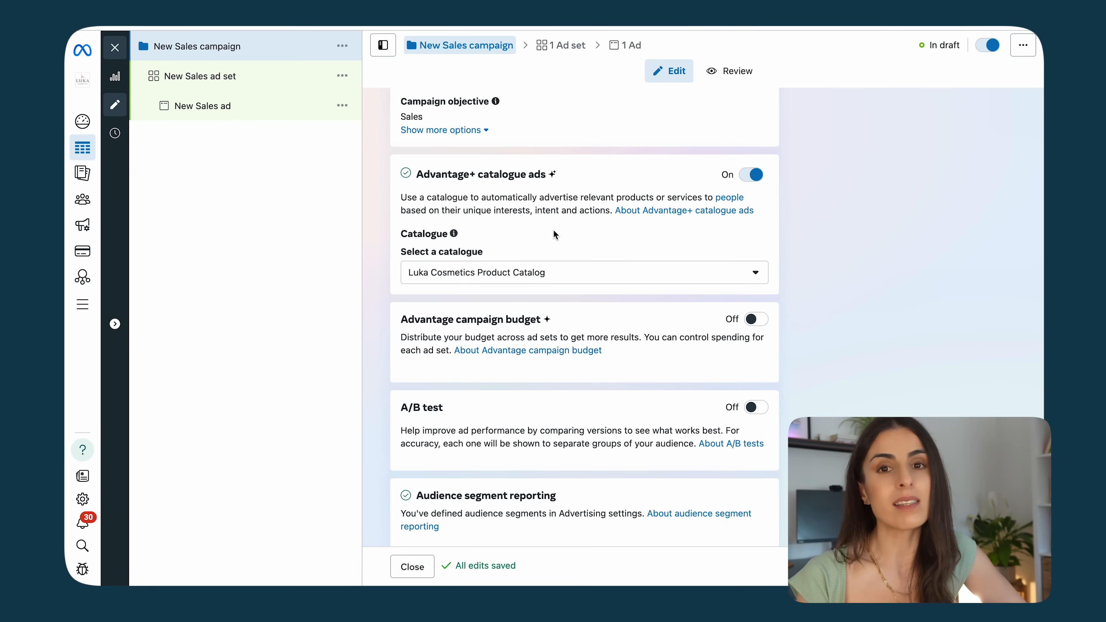
pyautogui.scroll(-2, 553, 231)
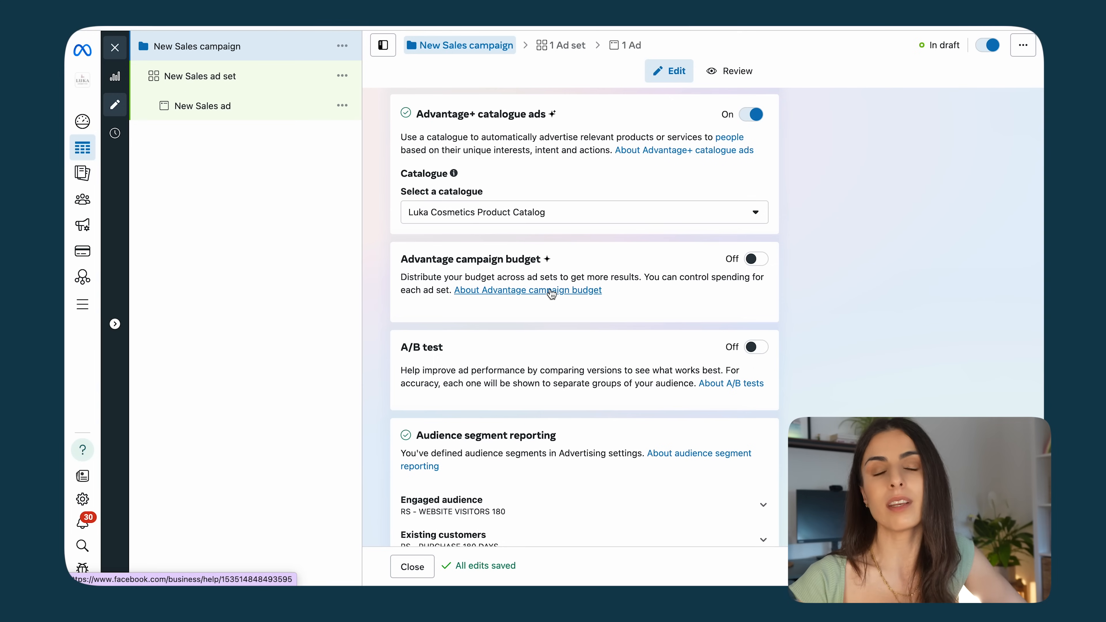
pyautogui.scroll(-3, 486, 371)
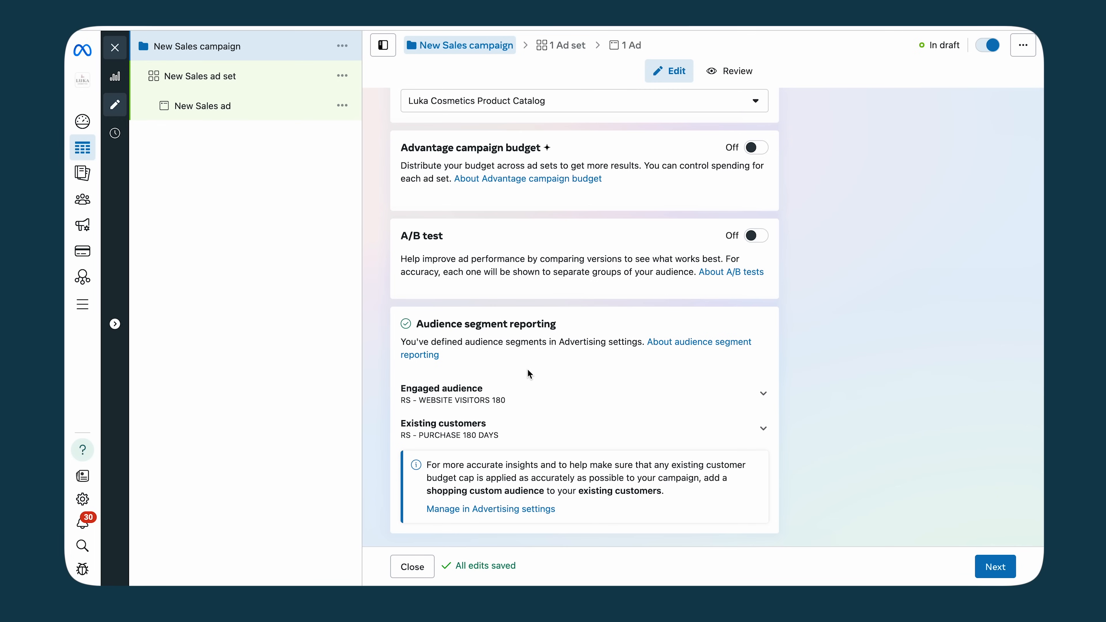
# Step: Open the new ad set and review its conversion, product set, budget, schedule and audience control settings
pyautogui.click(203, 79)
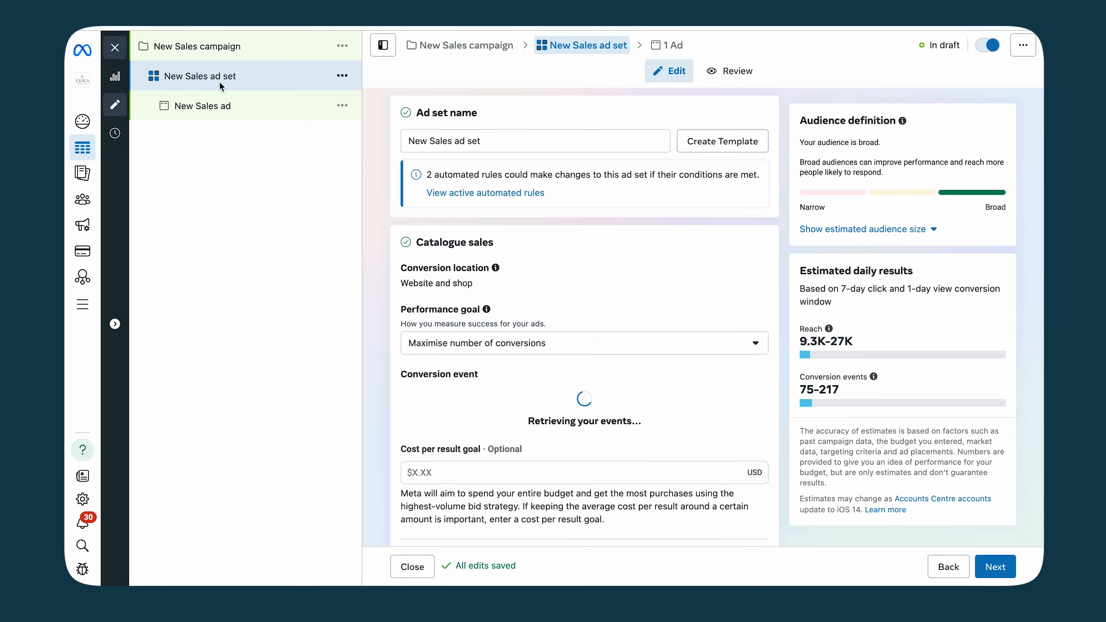
pyautogui.click(342, 46)
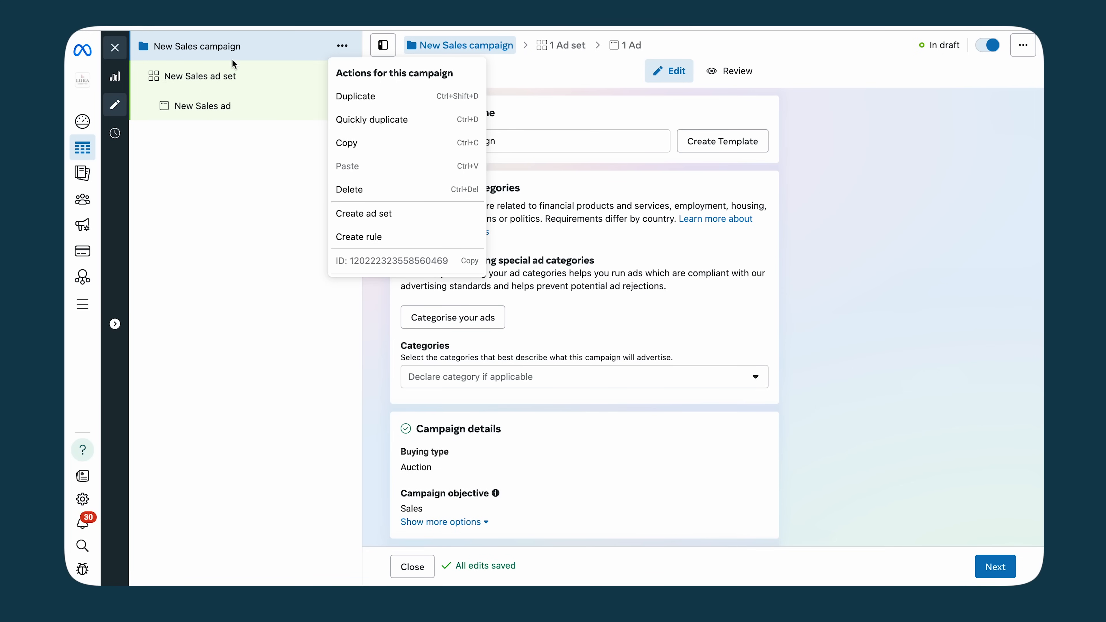
pyautogui.click(224, 80)
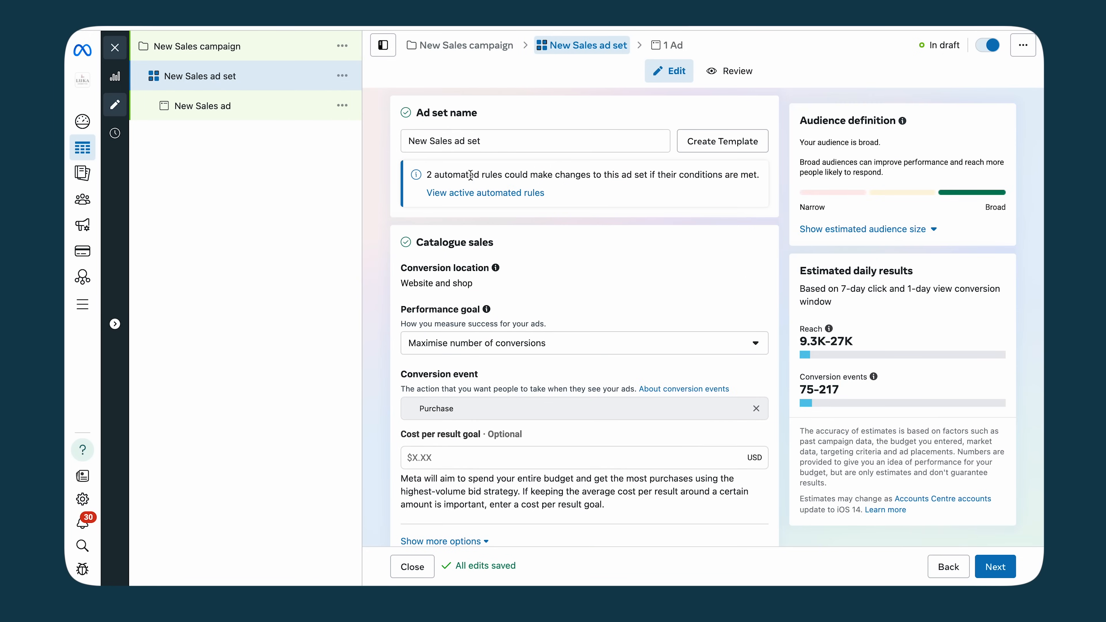
pyautogui.scroll(-3, 506, 376)
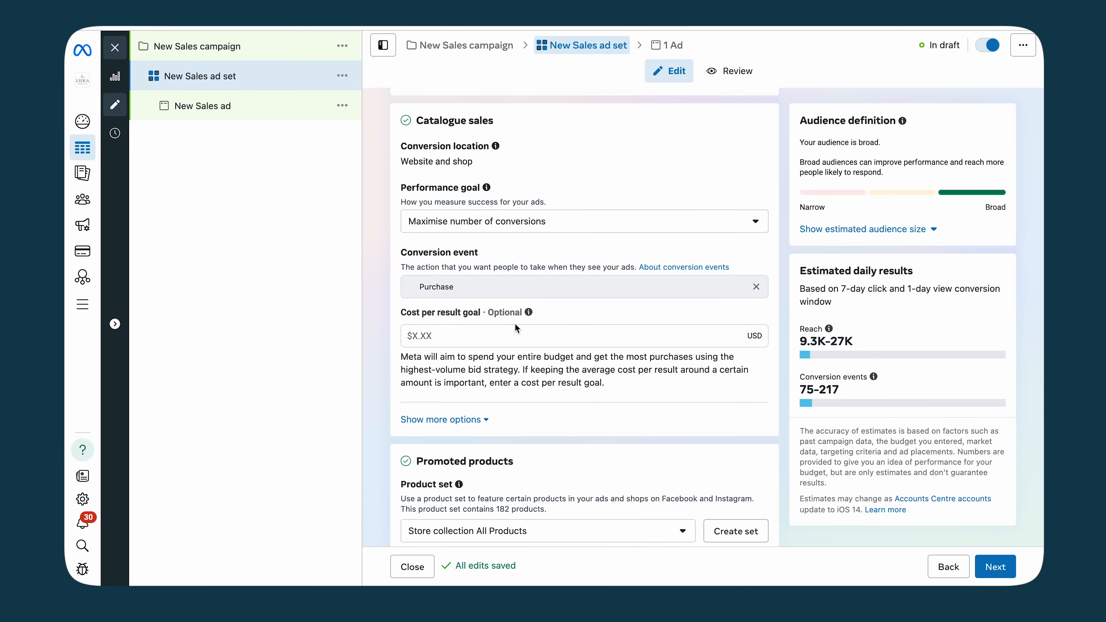
pyautogui.scroll(-8, 450, 304)
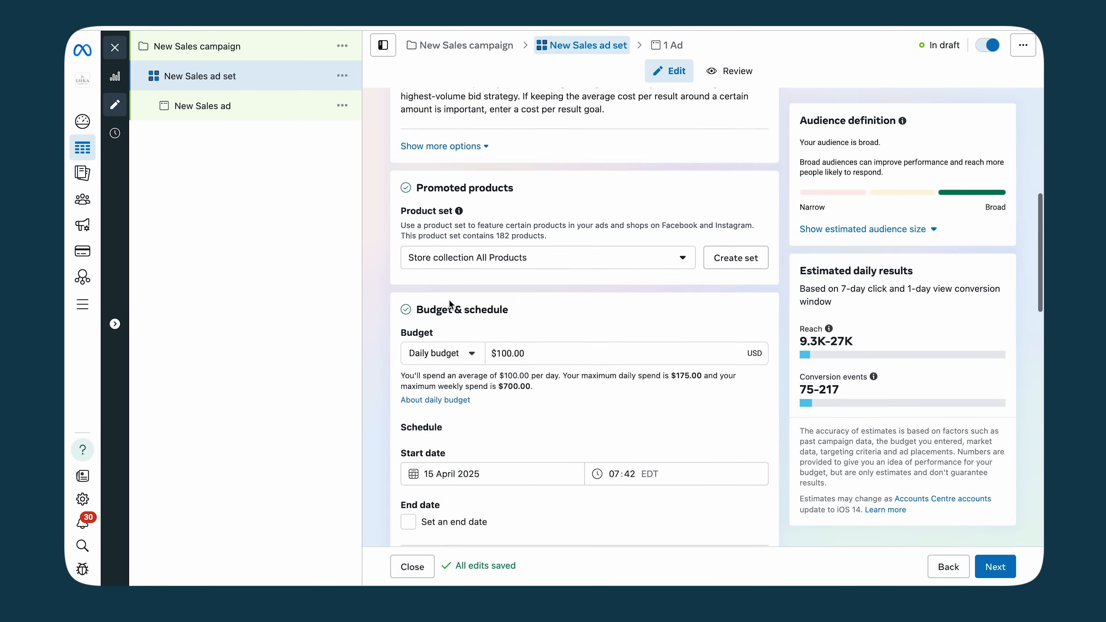
pyautogui.scroll(-2, 450, 303)
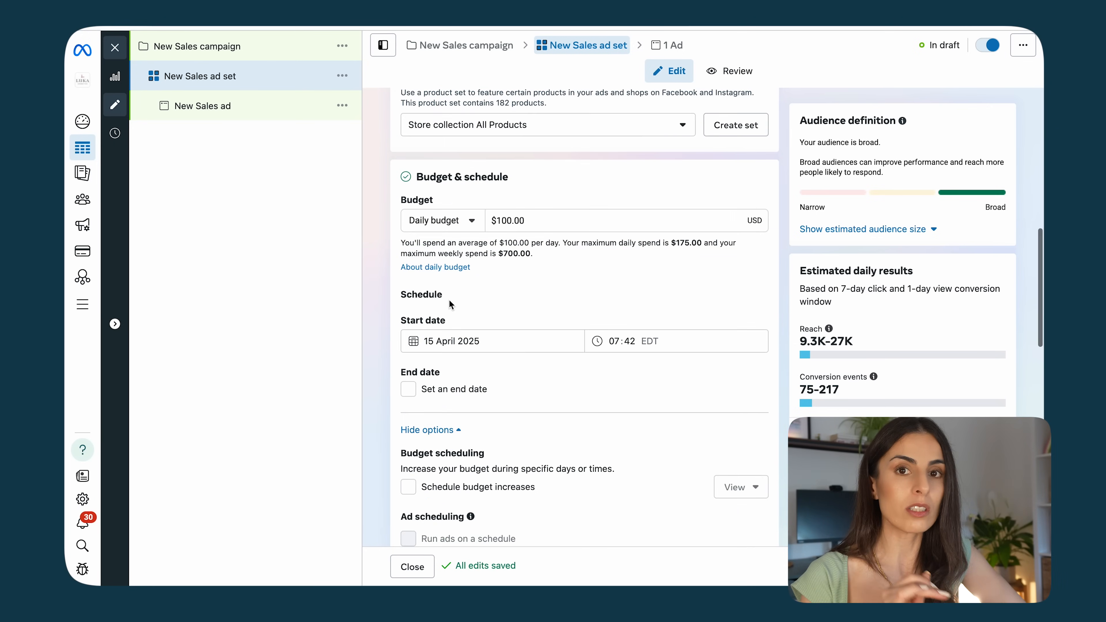
pyautogui.scroll(-10, 450, 304)
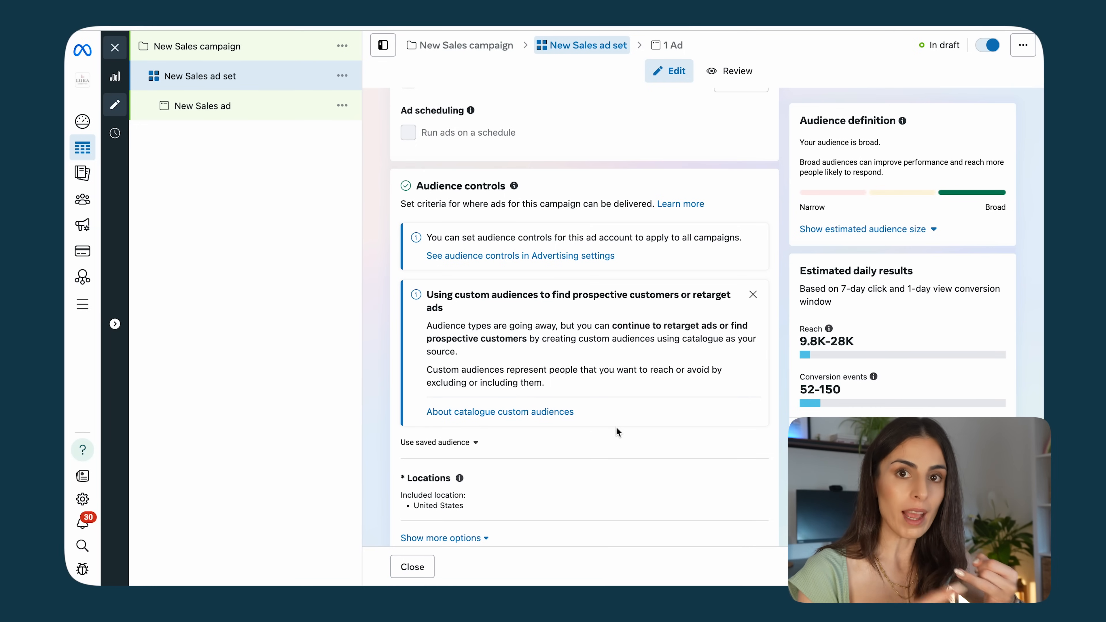
pyautogui.scroll(-5, 616, 426)
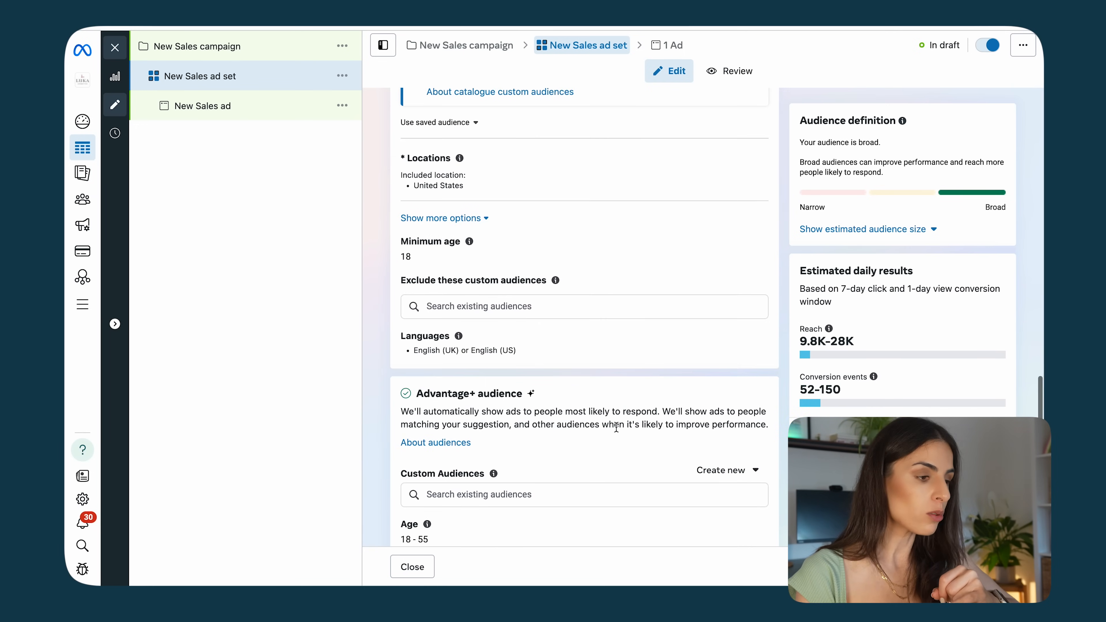
# Step: Review the ad set's language and Advantage+ audience settings, opening and dismissing the prompt for switching to original audience options
pyautogui.moveTo(463, 339)
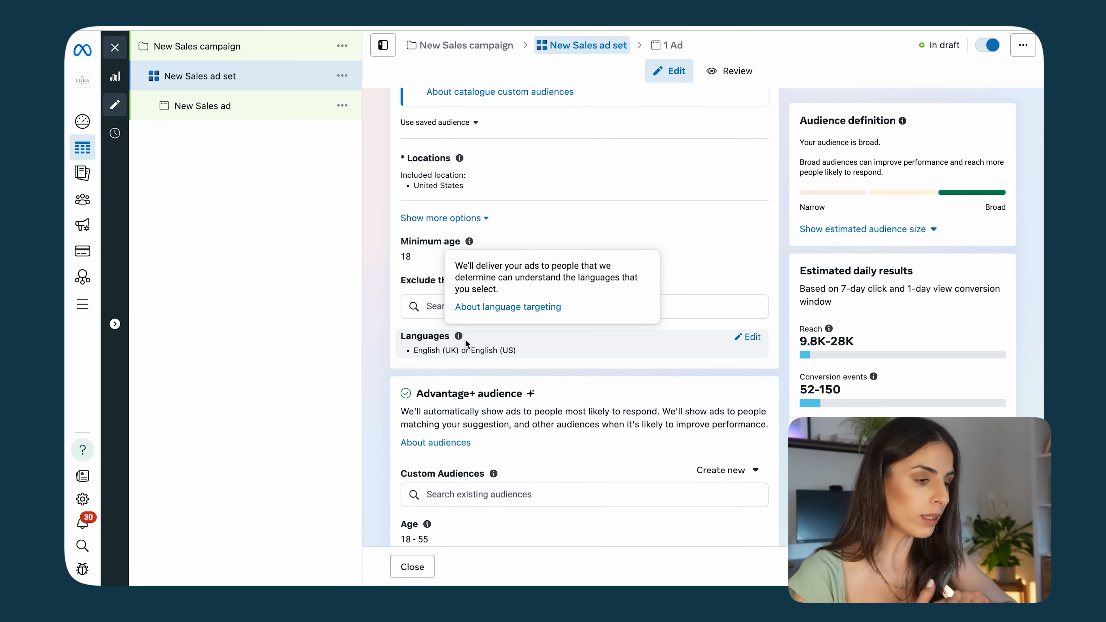
pyautogui.scroll(-4, 462, 394)
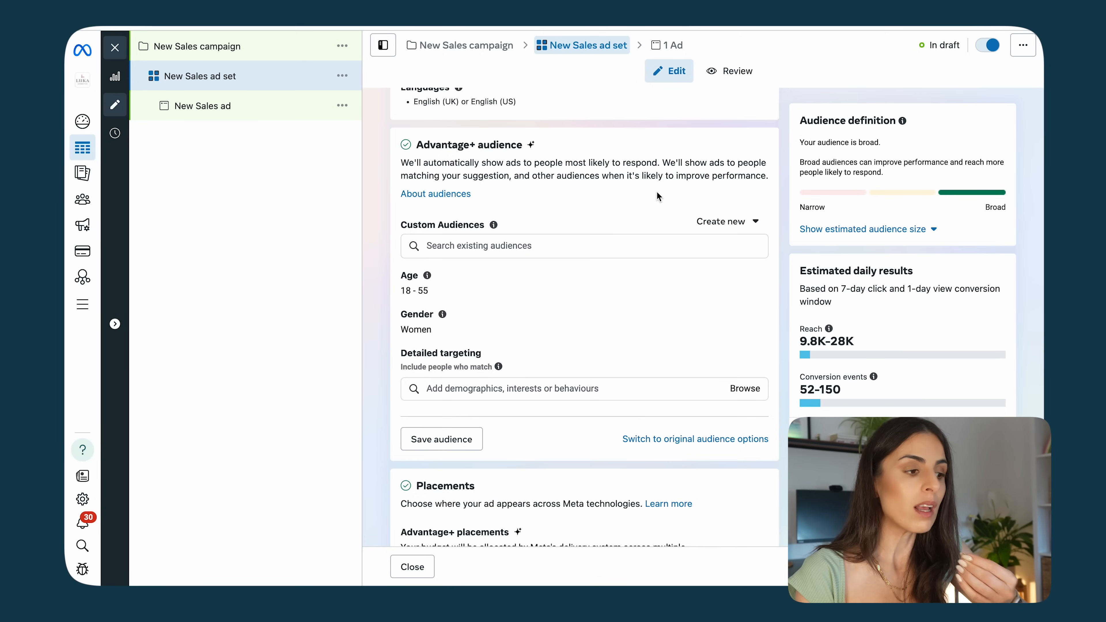
pyautogui.moveTo(443, 314)
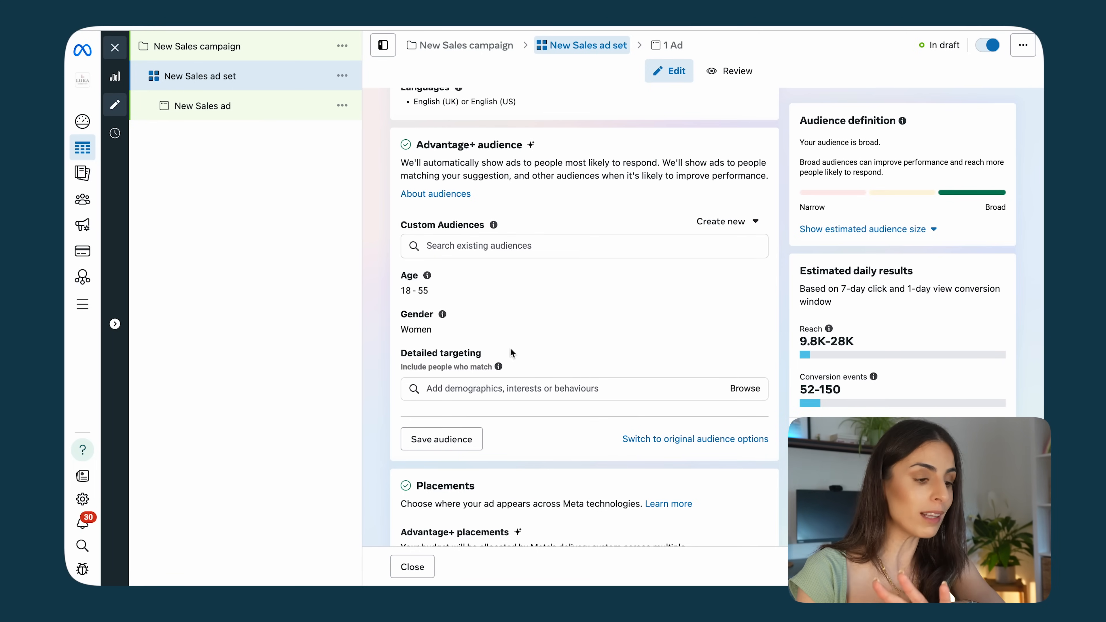
pyautogui.click(683, 439)
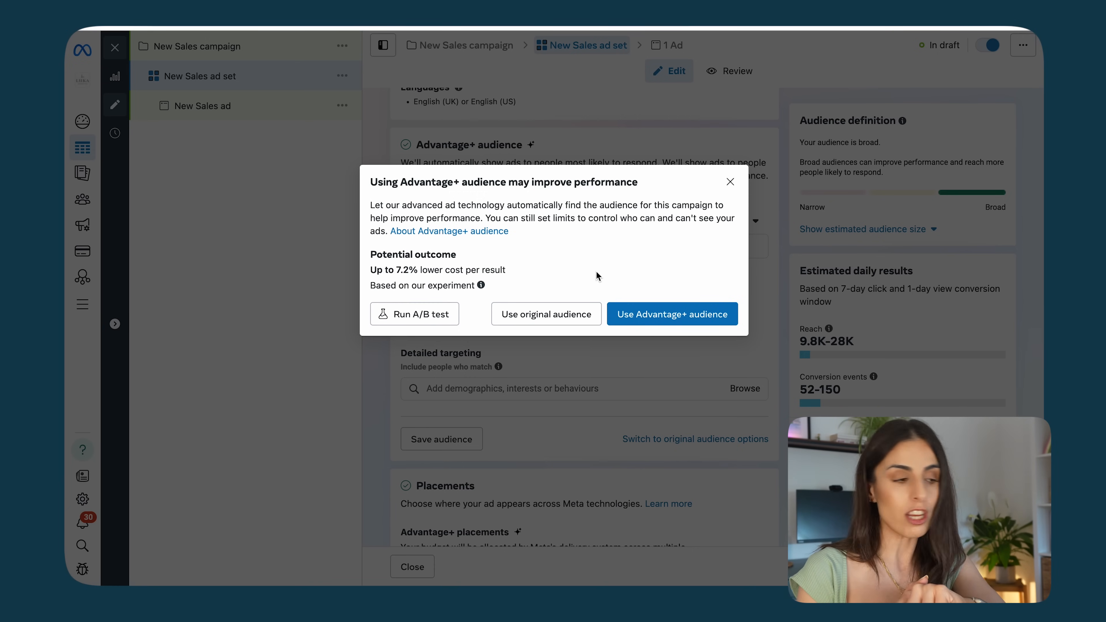
pyautogui.click(757, 265)
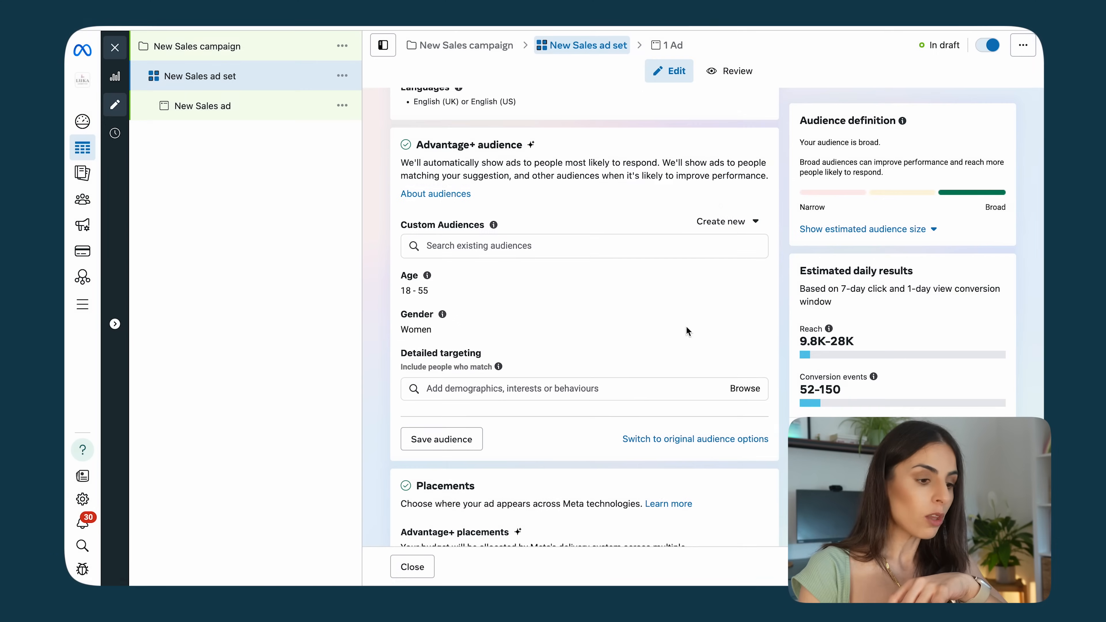
pyautogui.click(684, 440)
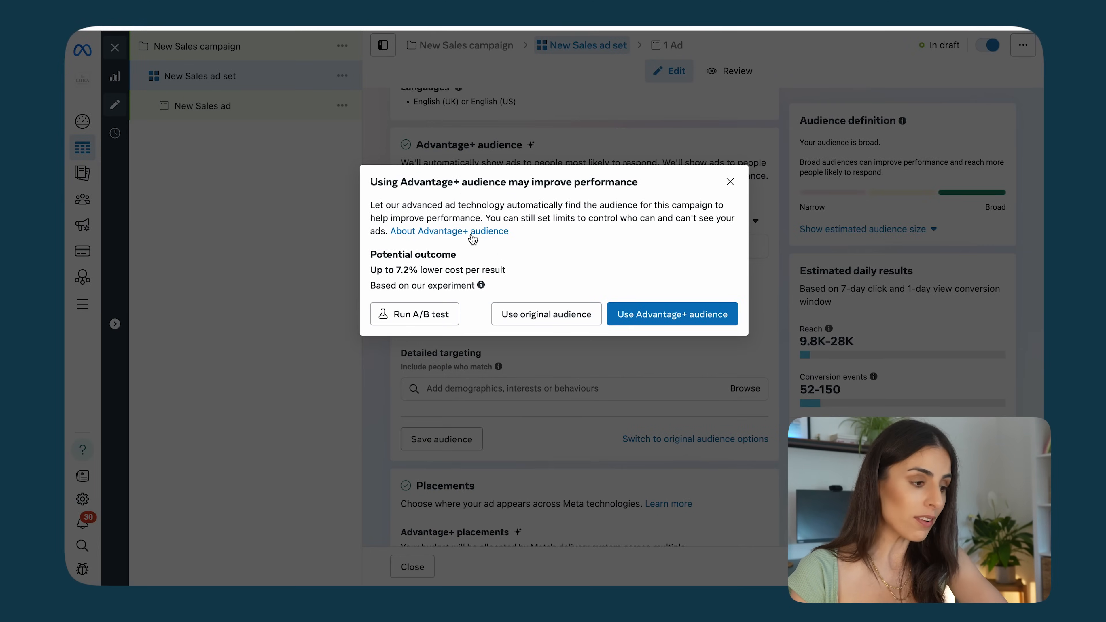
pyautogui.click(780, 197)
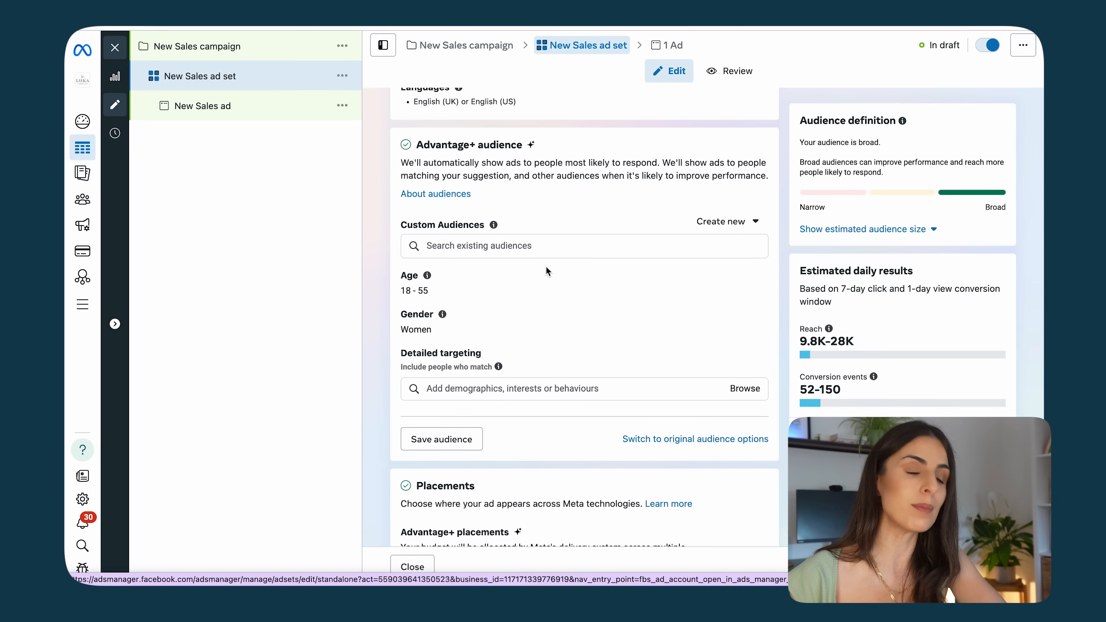
# Step: Review the ad set's placements section and open the new sales ad's settings
pyautogui.scroll(-2, 546, 267)
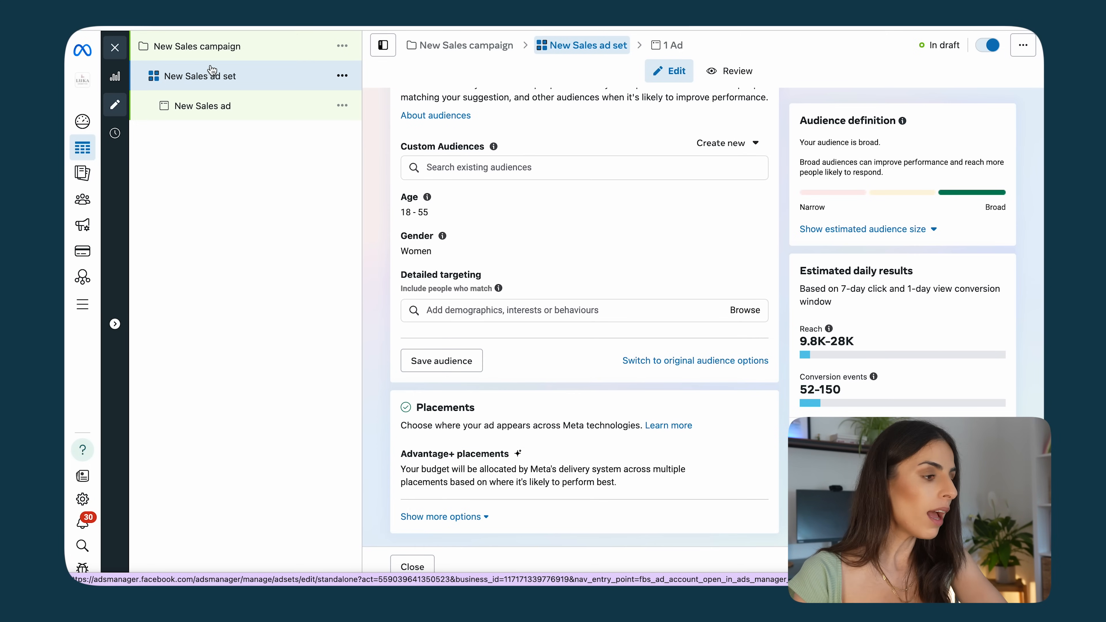
pyautogui.click(306, 107)
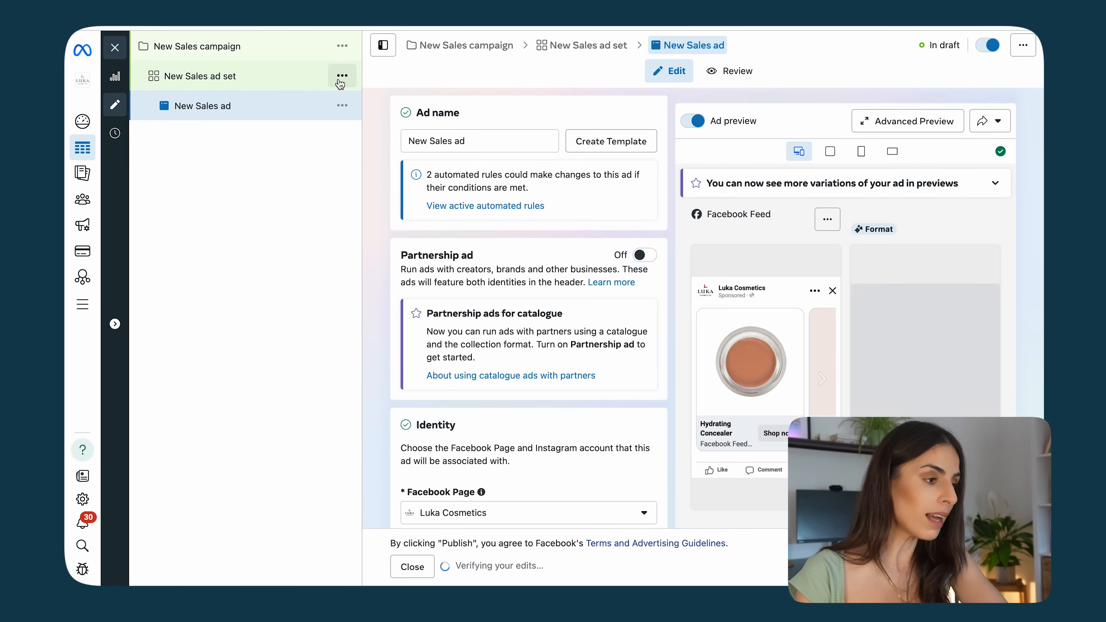
# Step: Open the actions menu of the New Sales campaign
pyautogui.click(266, 82)
pyautogui.click(269, 112)
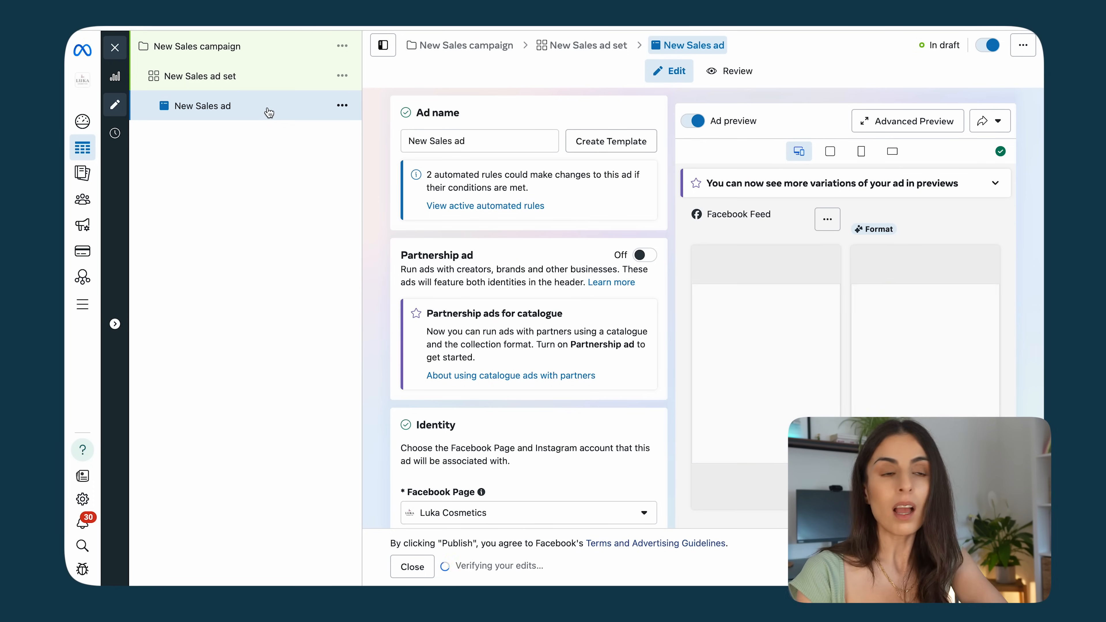
pyautogui.click(342, 46)
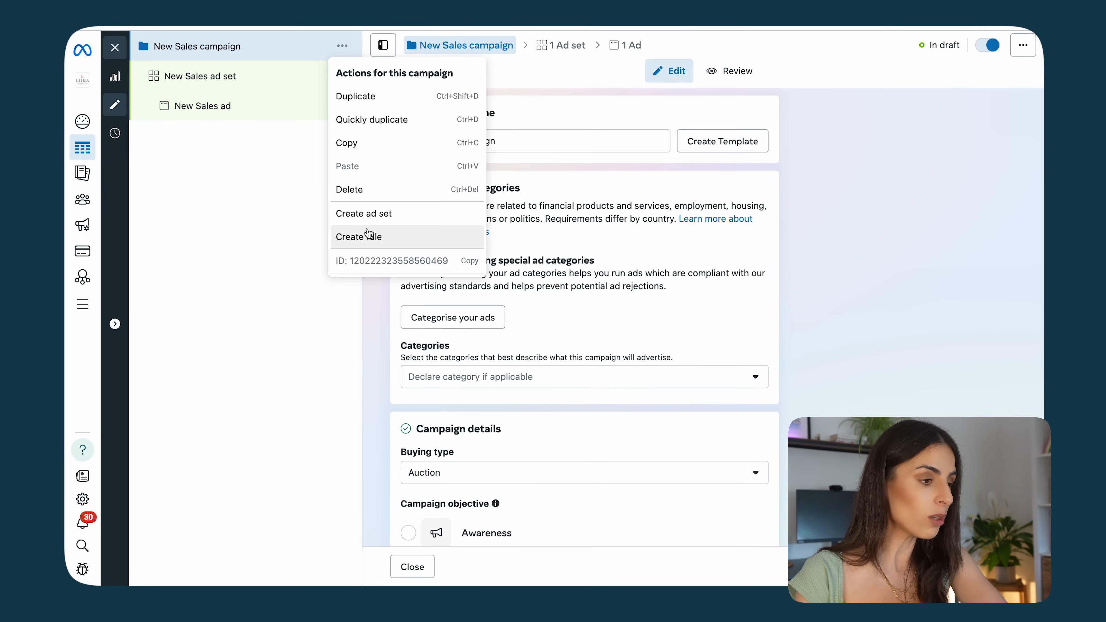